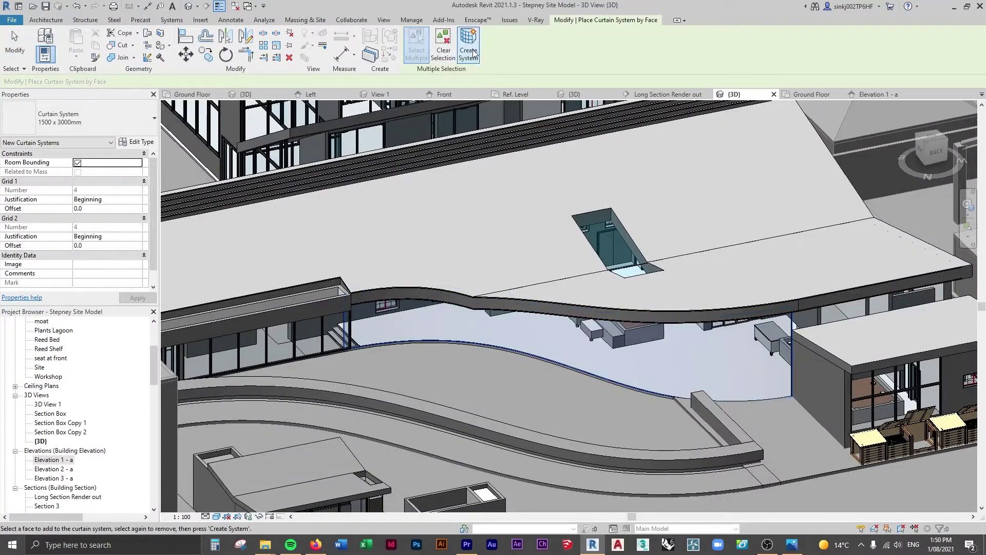
- Create a 1500 x 3000mm curtain system on the selected curved wall face
click(469, 51)
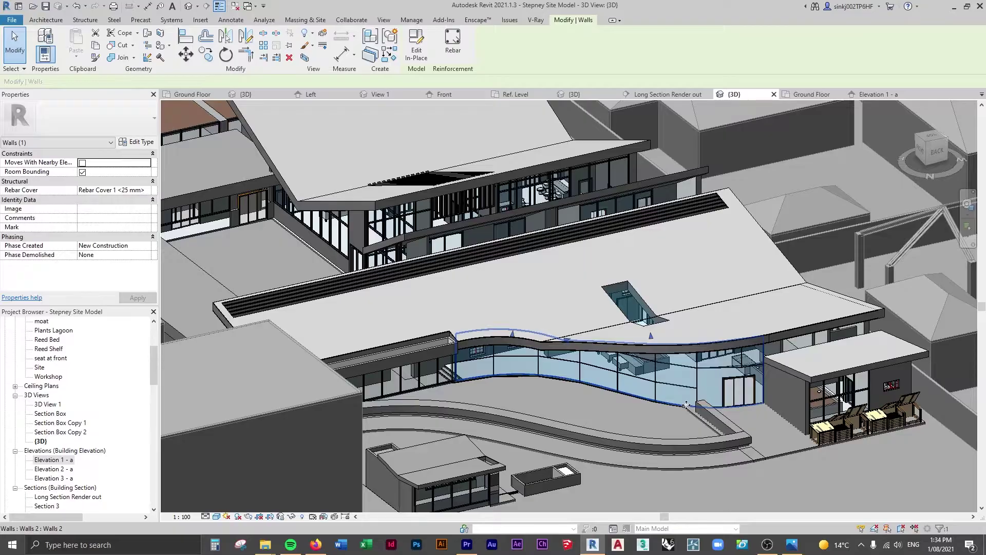
- Delete the curtain system and its host wall from the building's curved front
key(Escape)
click(722, 401)
key(Escape)
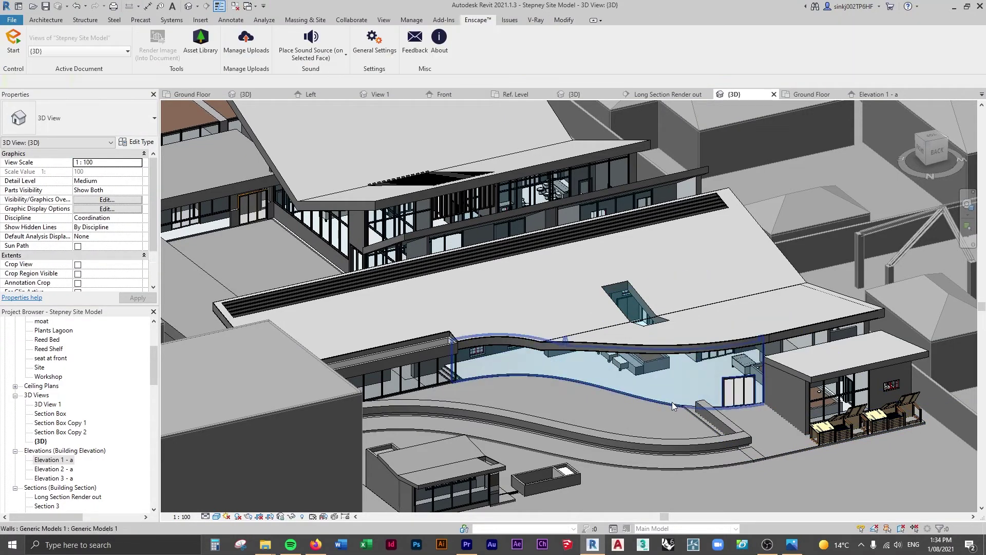
click(762, 361)
key(Delete)
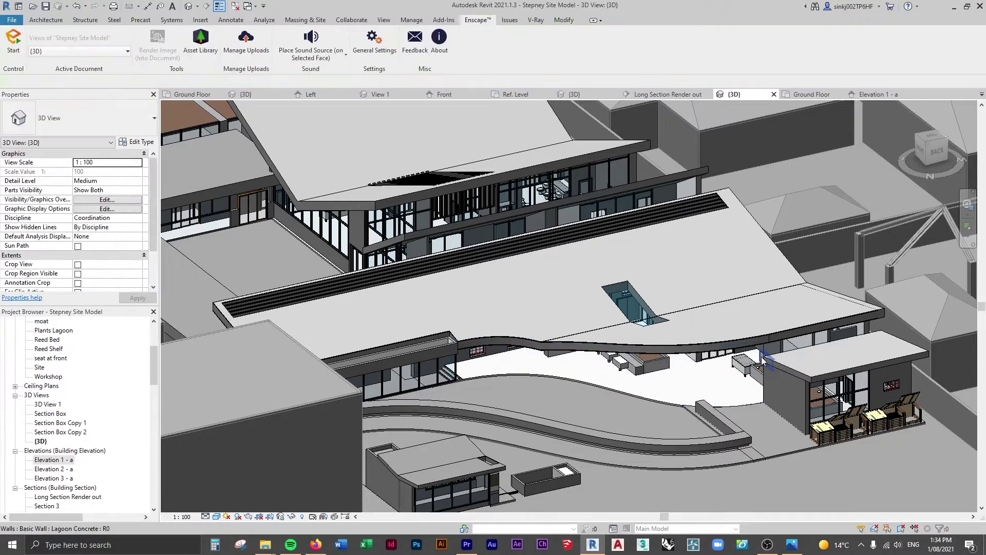
shift+middle_drag(774, 392, 774, 442)
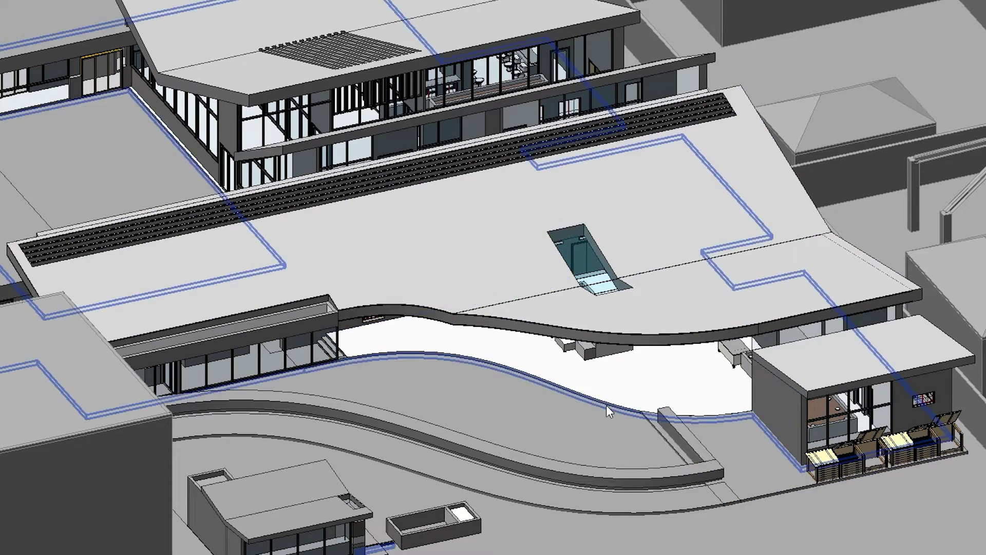
scroll(340, 360, up, 5)
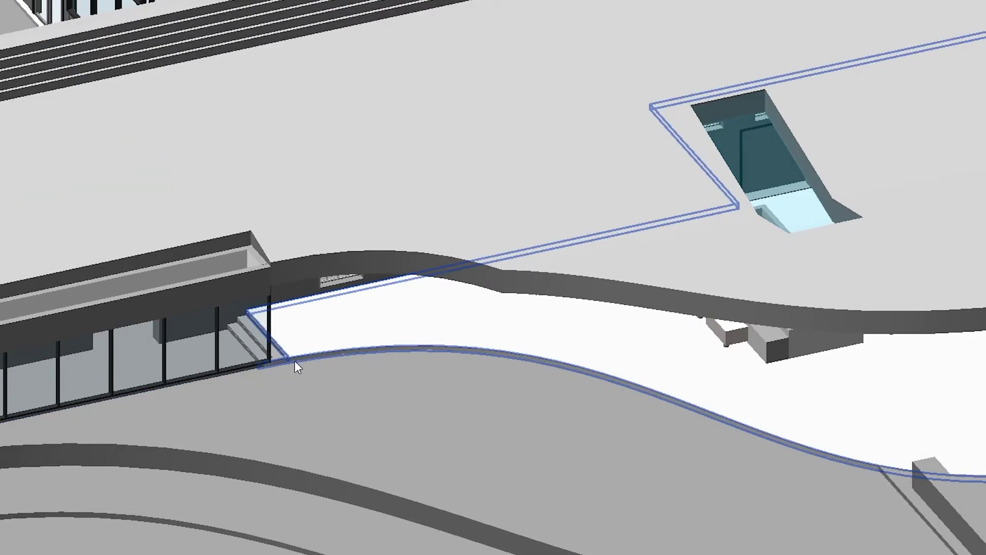
middle_drag(964, 427, 870, 422)
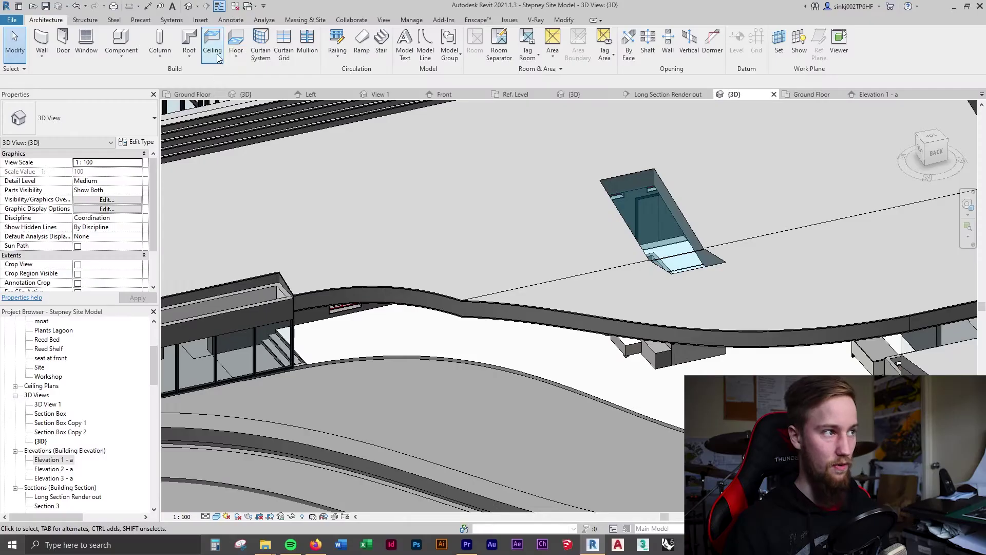
click(239, 43)
click(452, 282)
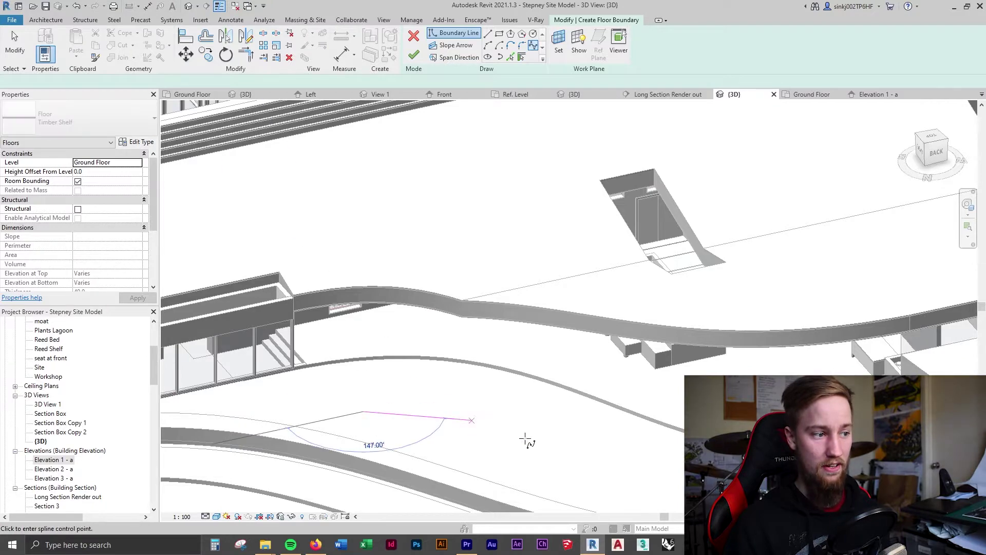
click(694, 457)
click(896, 492)
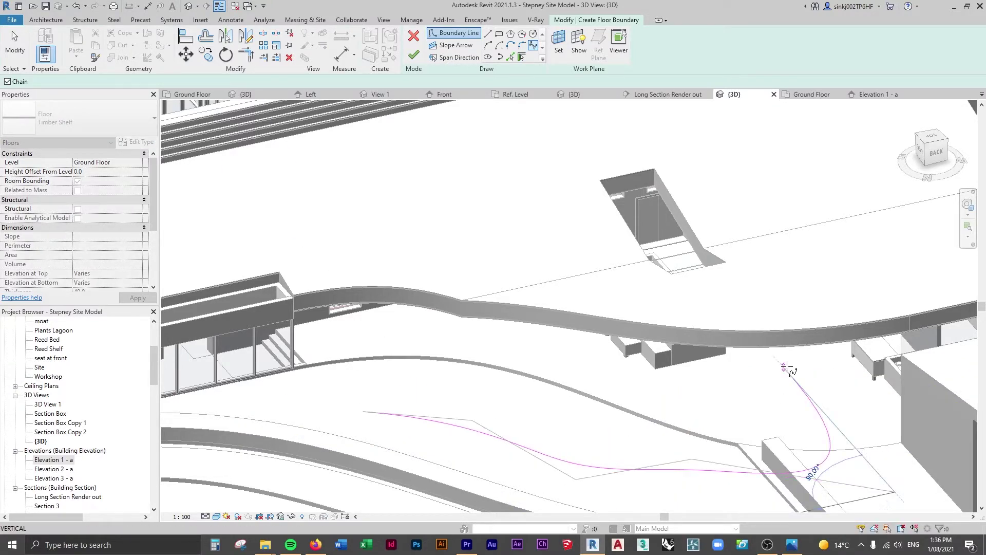
key(Escape)
key(Escape)
click(524, 282)
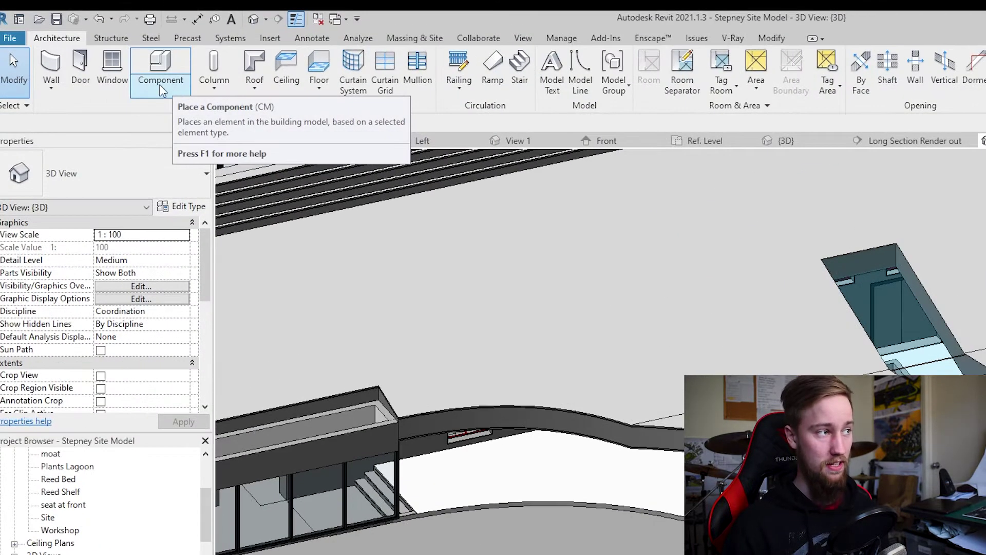
- Start an in-place component in the Generic Models category, named Generic Models 1
click(162, 91)
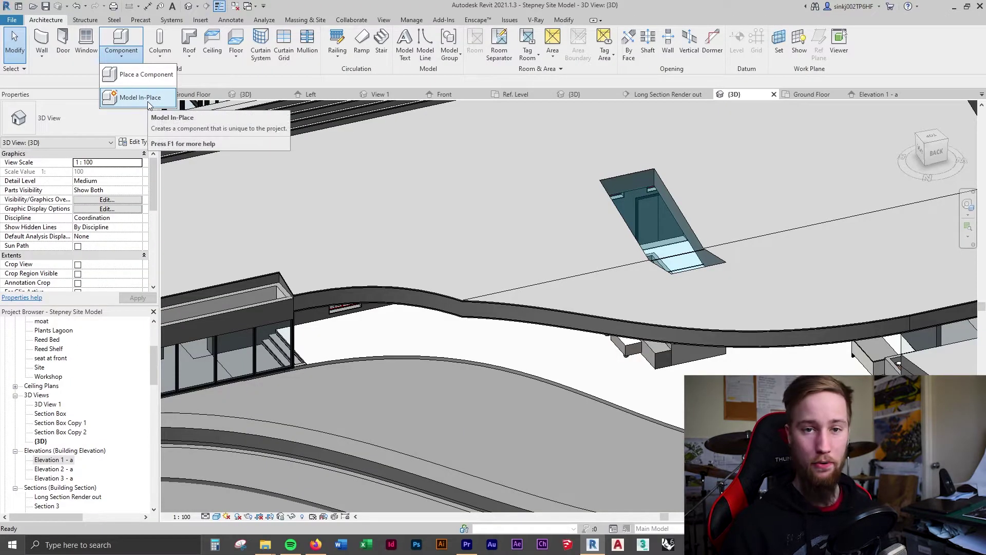
click(148, 98)
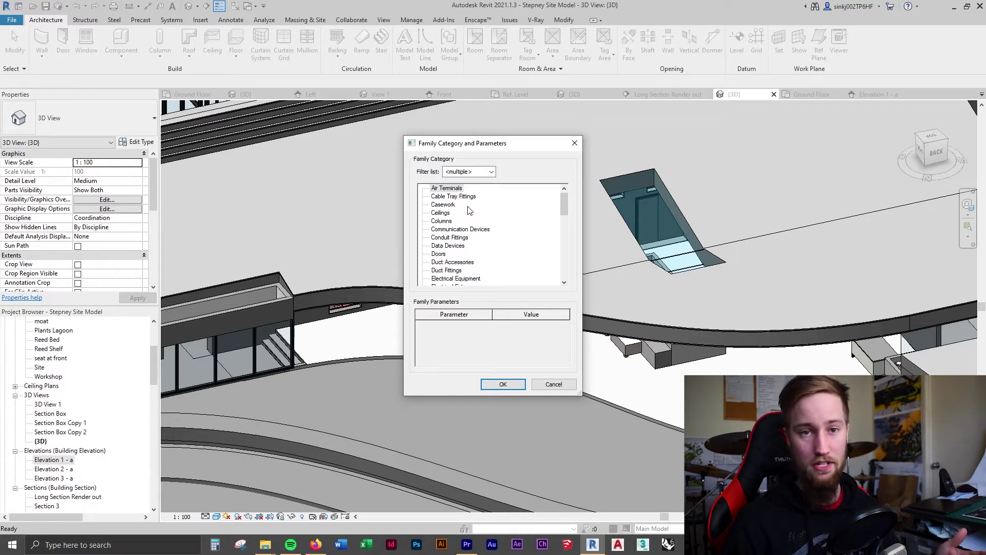
scroll(467, 209, down, 3)
click(460, 262)
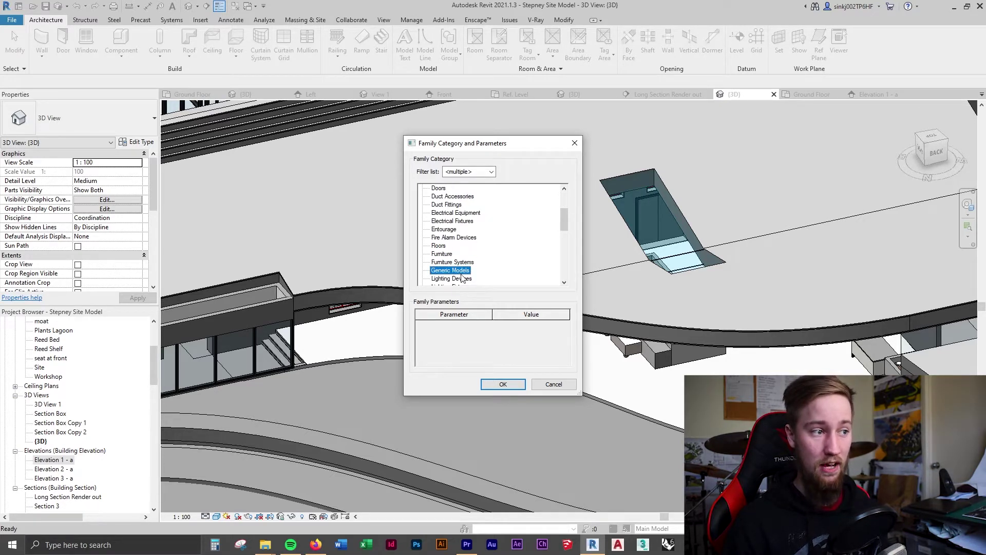
scroll(461, 271, down, 6)
click(462, 271)
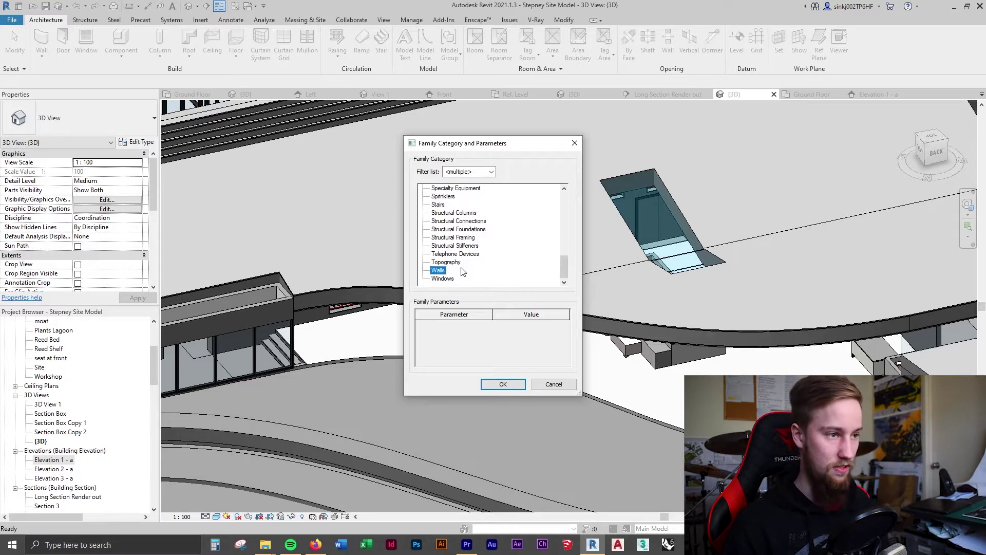
key(g)
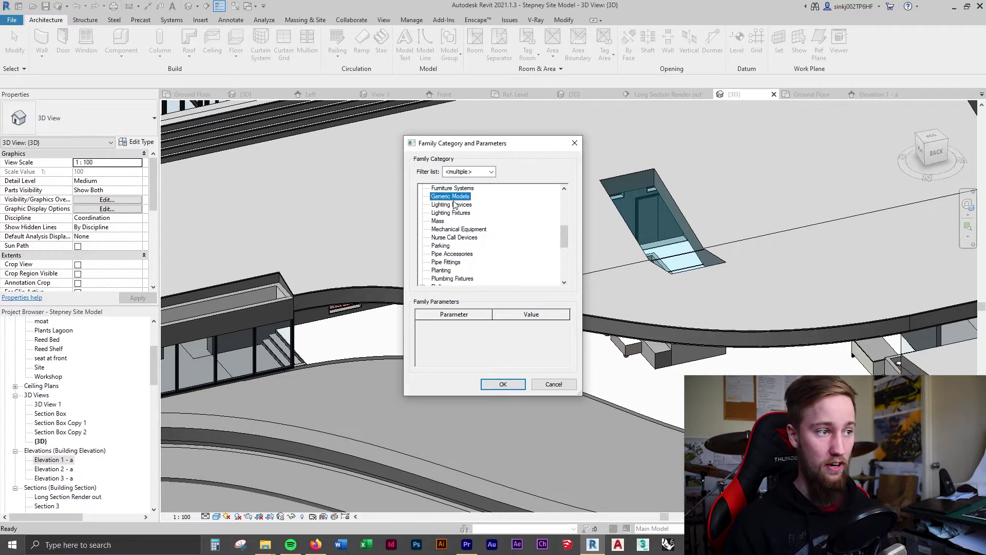
scroll(457, 210, up, 1)
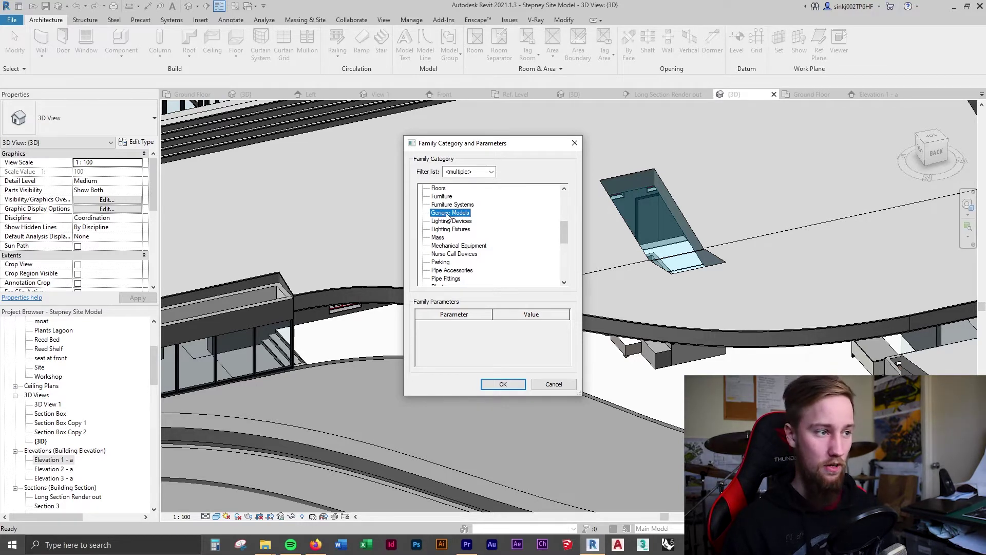
double_click(447, 214)
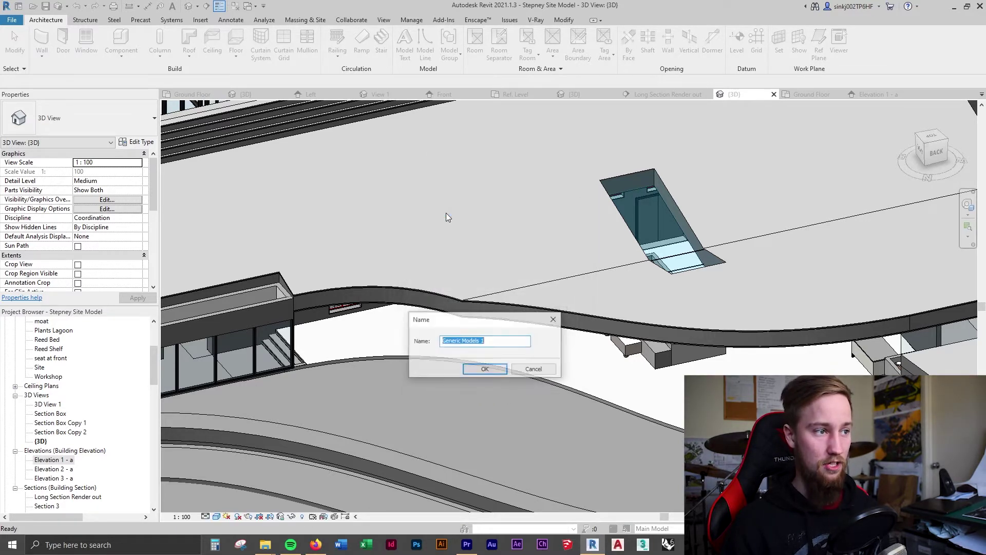
click(495, 369)
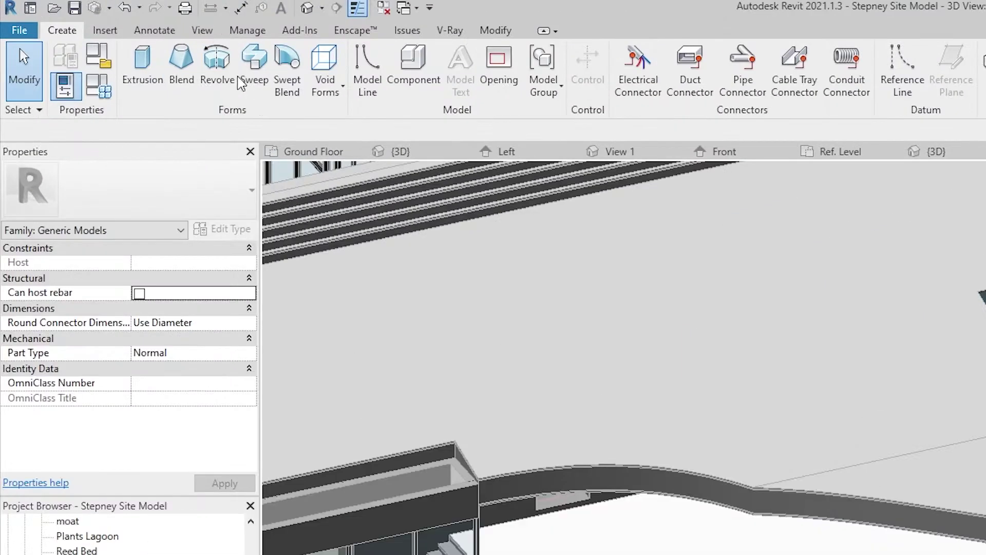
- Start a sweep and pick the curved edge of the floor slab as its path
click(95, 58)
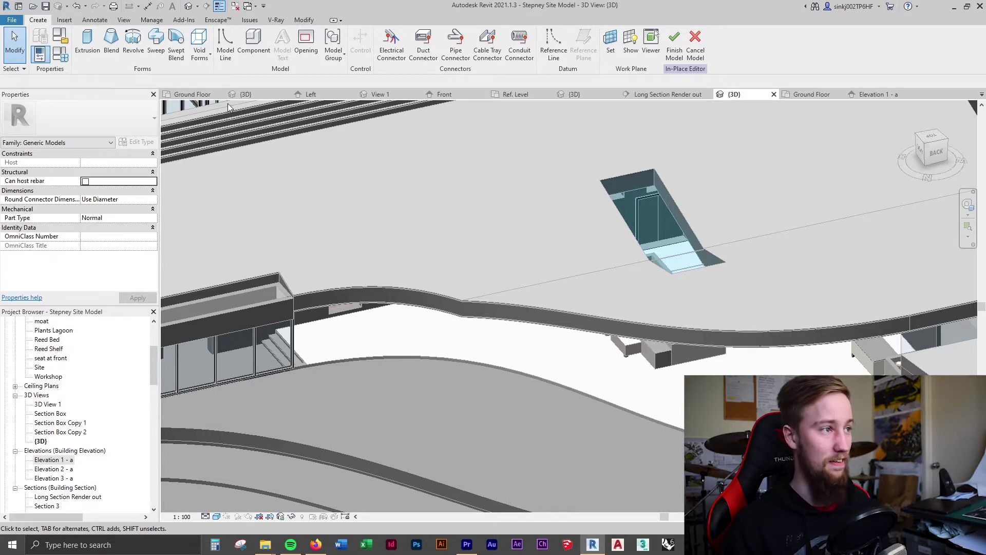
click(157, 57)
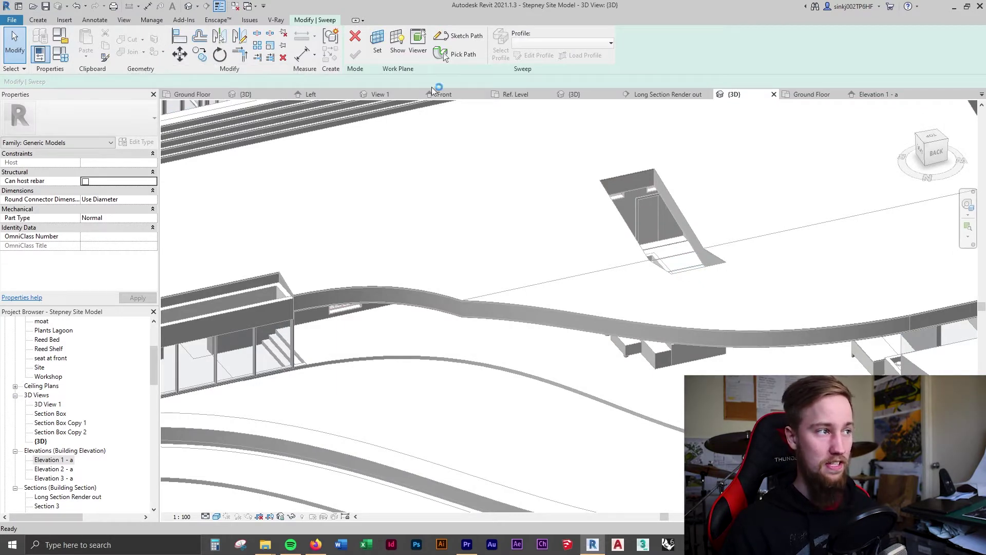
click(467, 60)
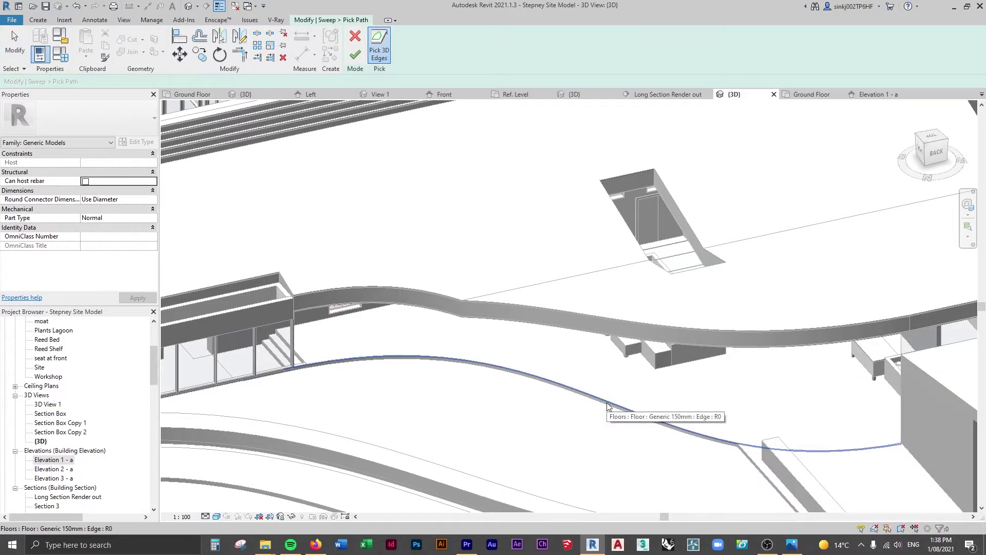
click(608, 407)
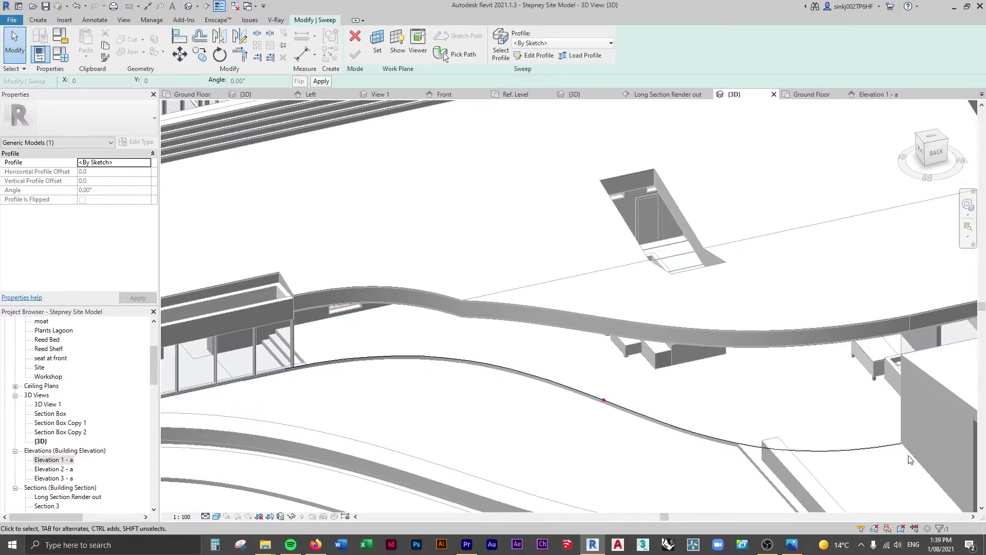
- Try sweeping the M_Circular Handrail:30mm profile along the picked floor edge
click(538, 43)
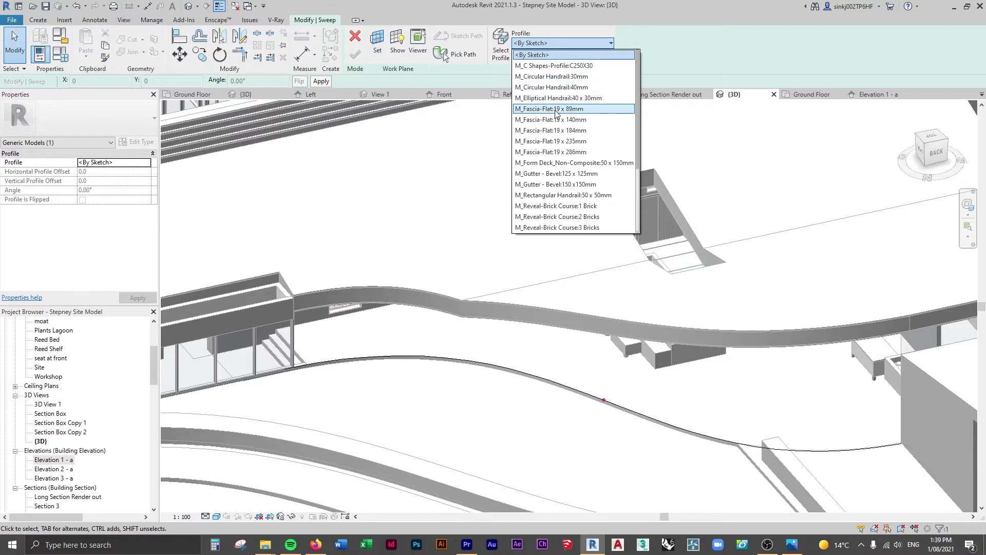
click(560, 77)
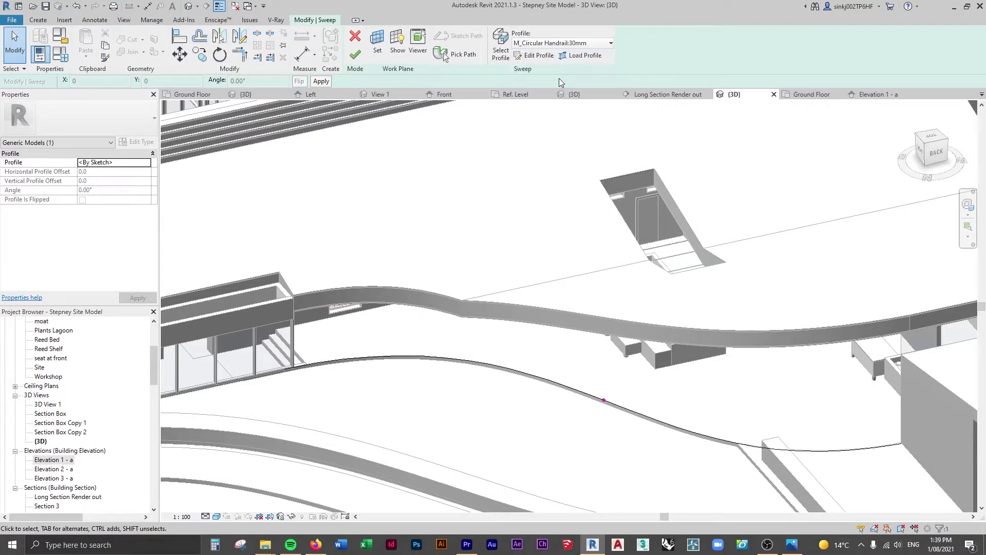
click(356, 54)
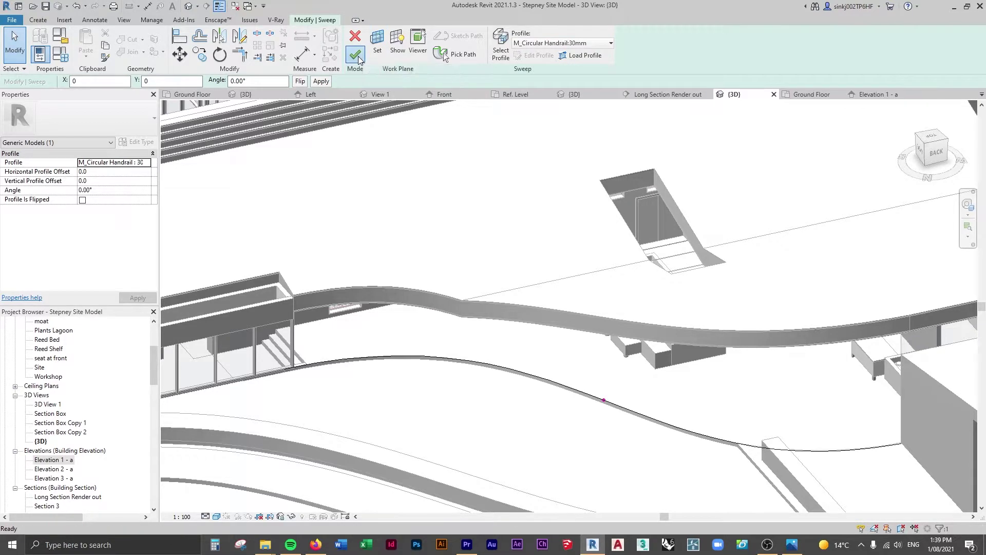
scroll(683, 433, up, 5)
scroll(665, 424, up, 3)
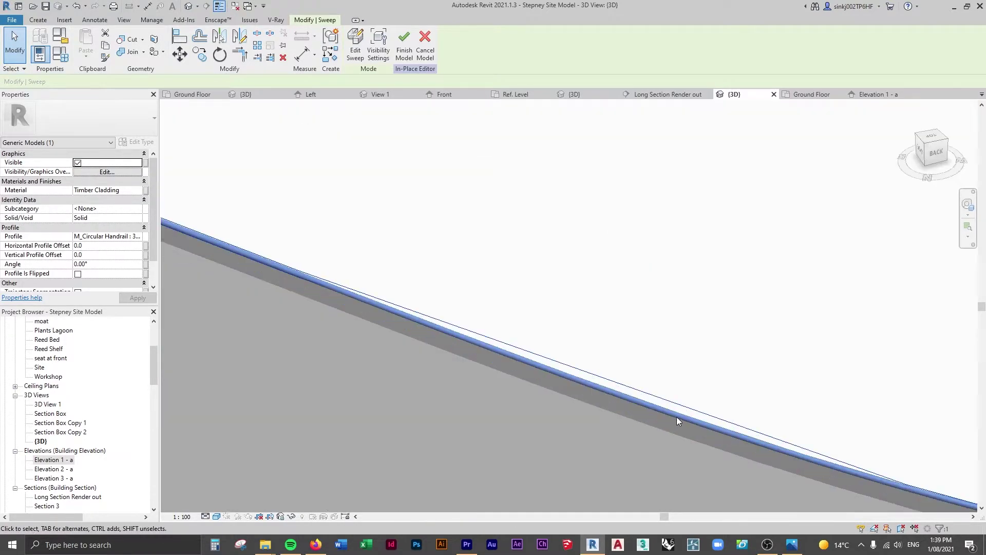
scroll(676, 422, up, 2)
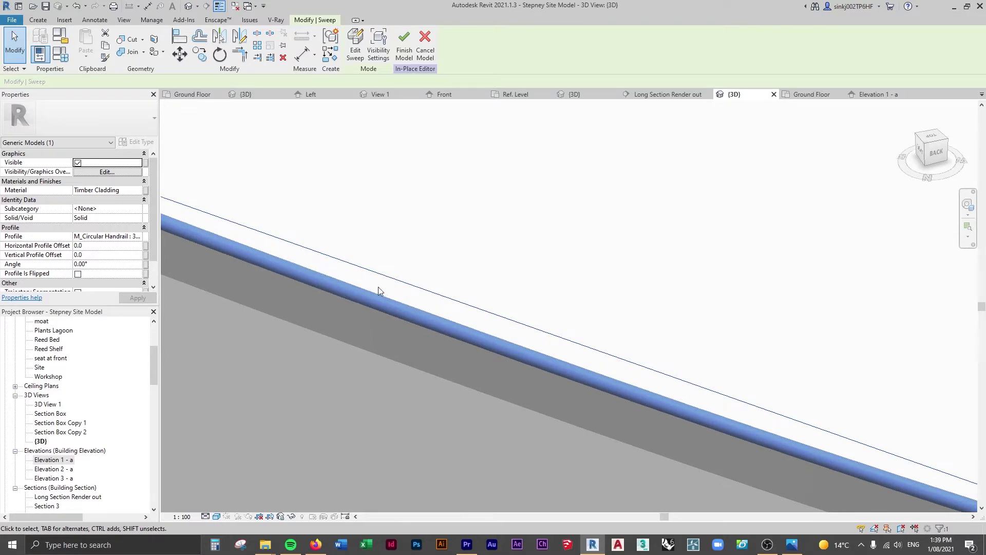
scroll(350, 291, down, 6)
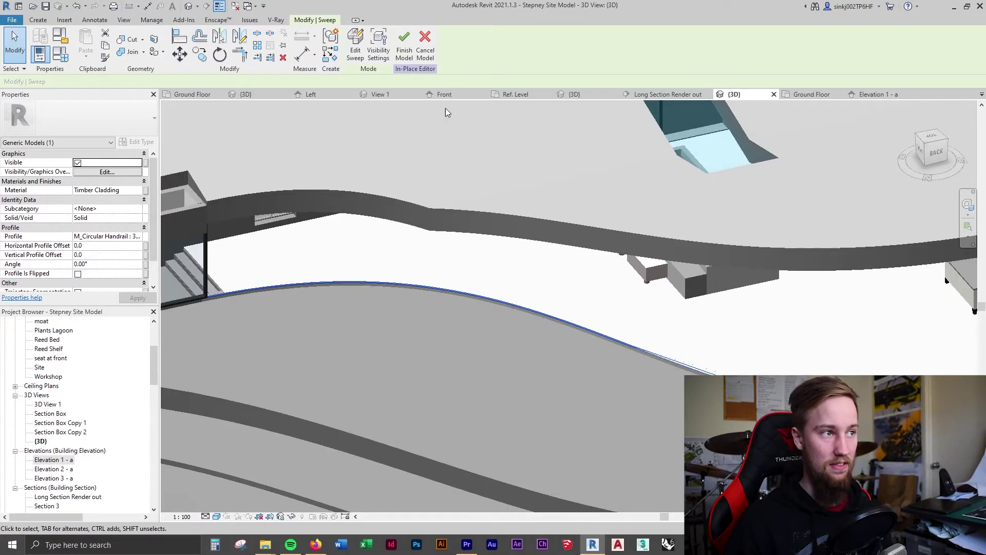
double_click(676, 359)
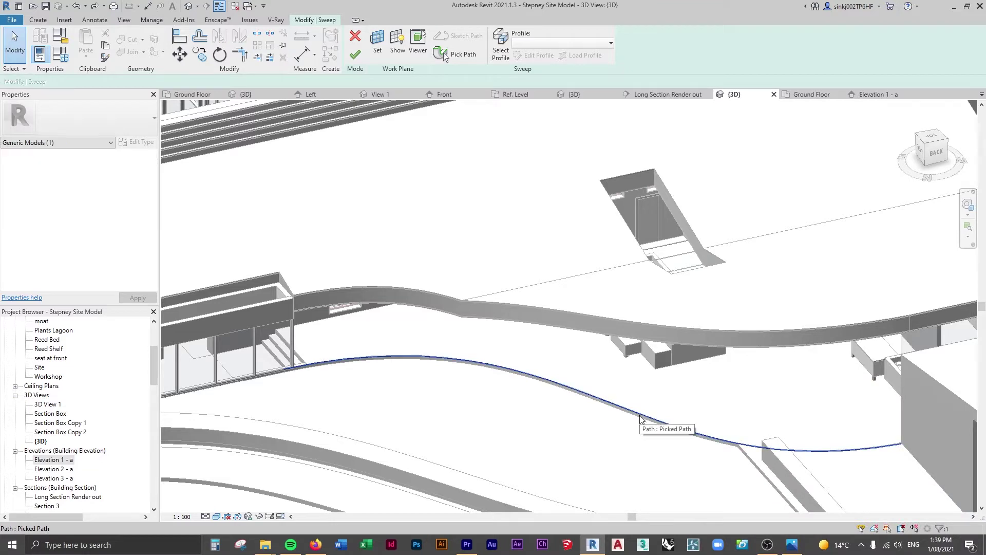
- Set the sweep's profile to By Sketch and open it for editing
click(546, 46)
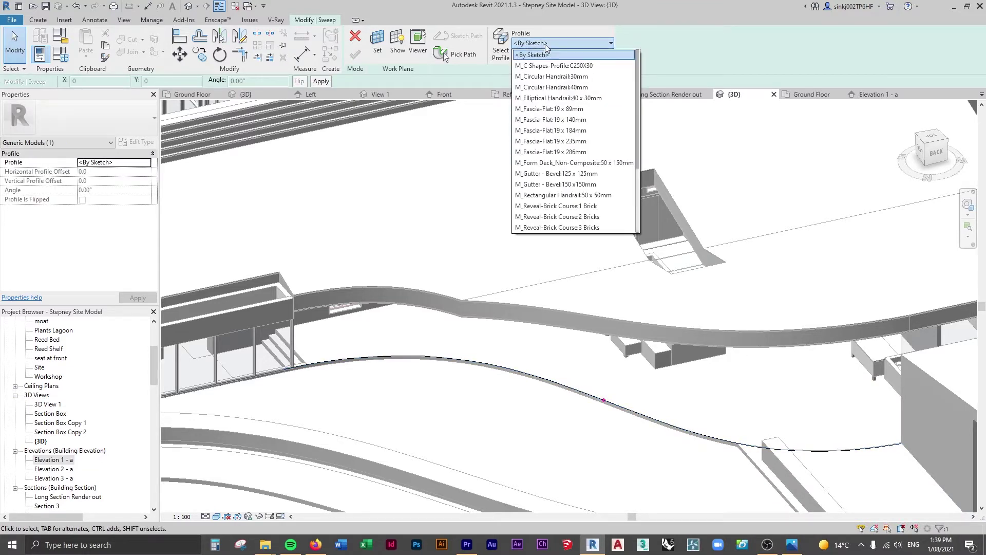
click(545, 54)
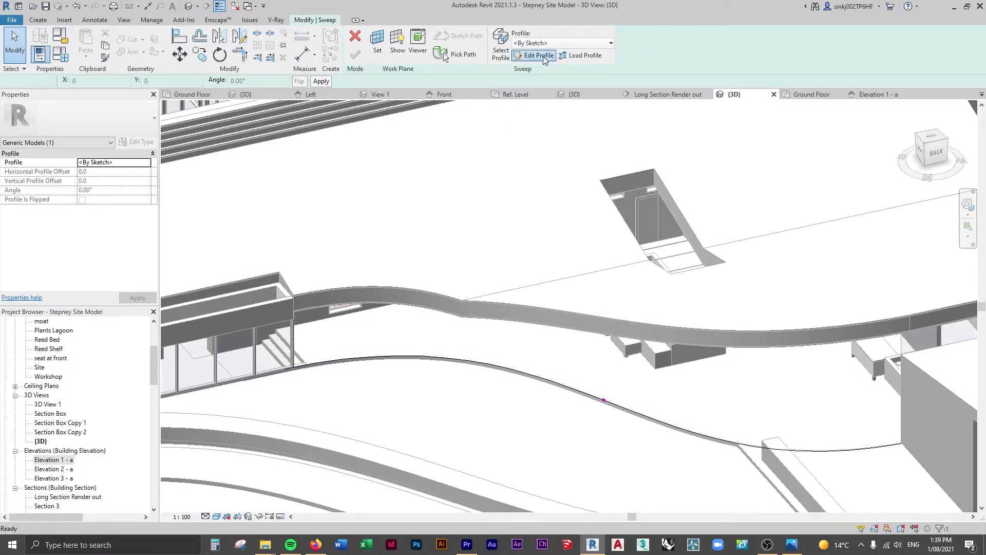
click(539, 56)
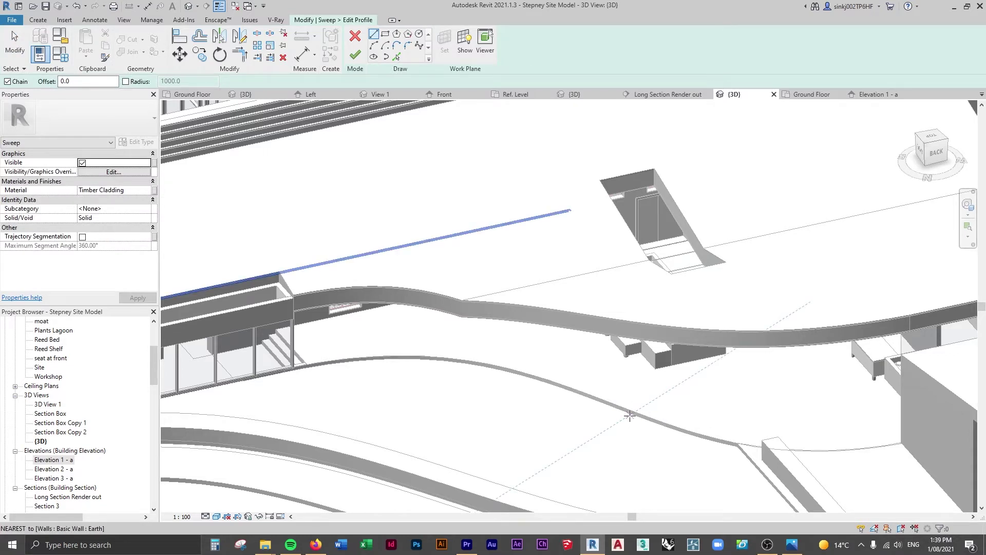
- In the Elevation 1 - a view, sketch a rectangular sweep profile beside the path's reference point, about 200 mm wide and 5740 mm high
click(879, 94)
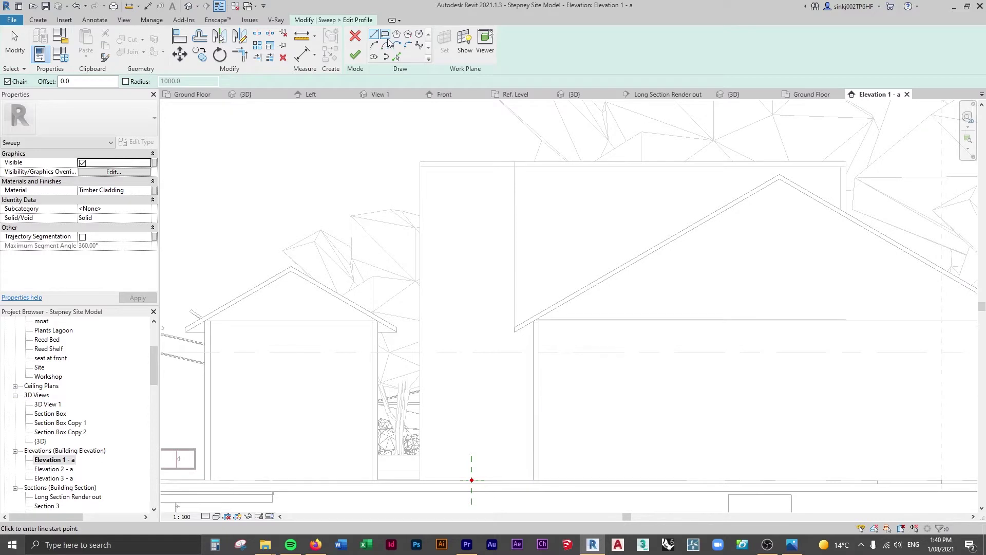
click(385, 35)
scroll(479, 485, up, 3)
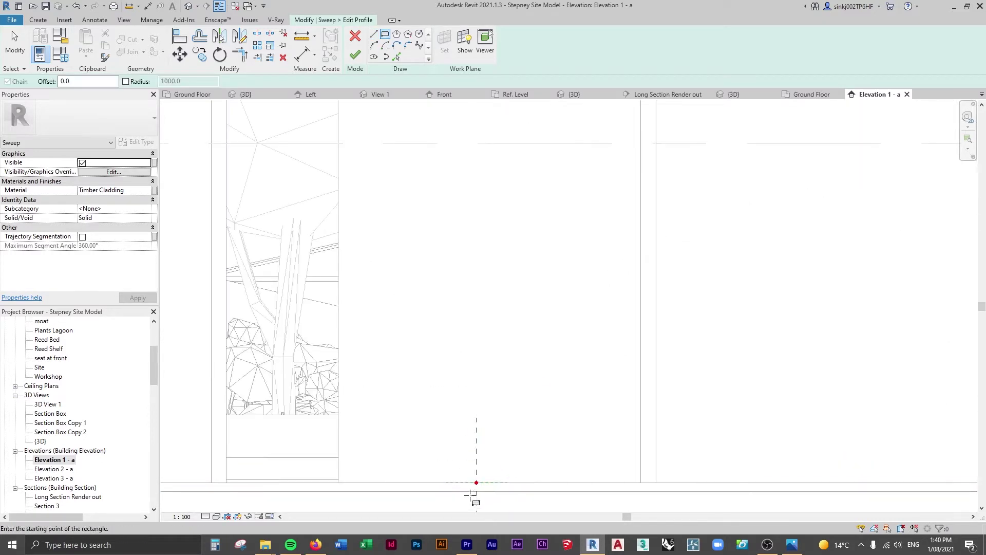
click(506, 482)
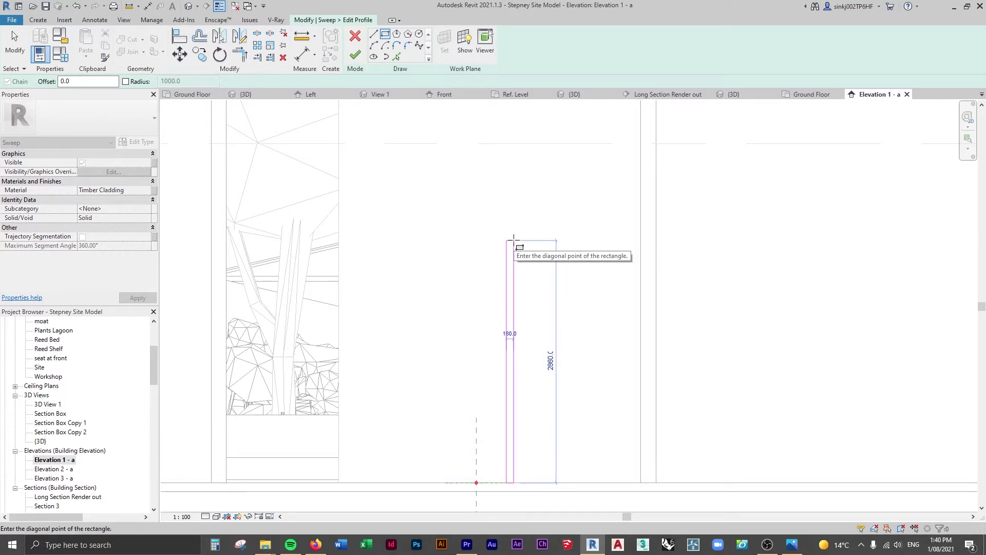
scroll(513, 239, down, 2)
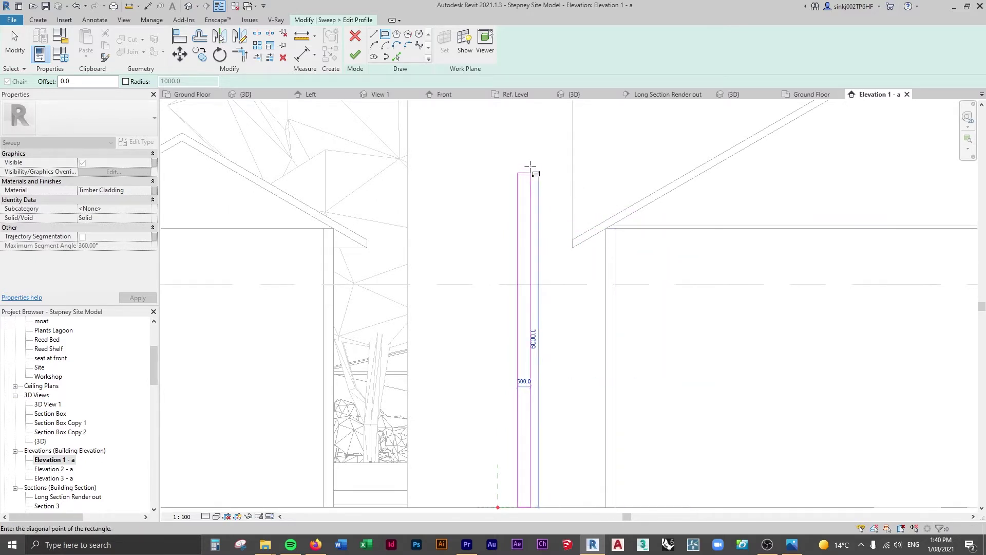
scroll(695, 326, down, 4)
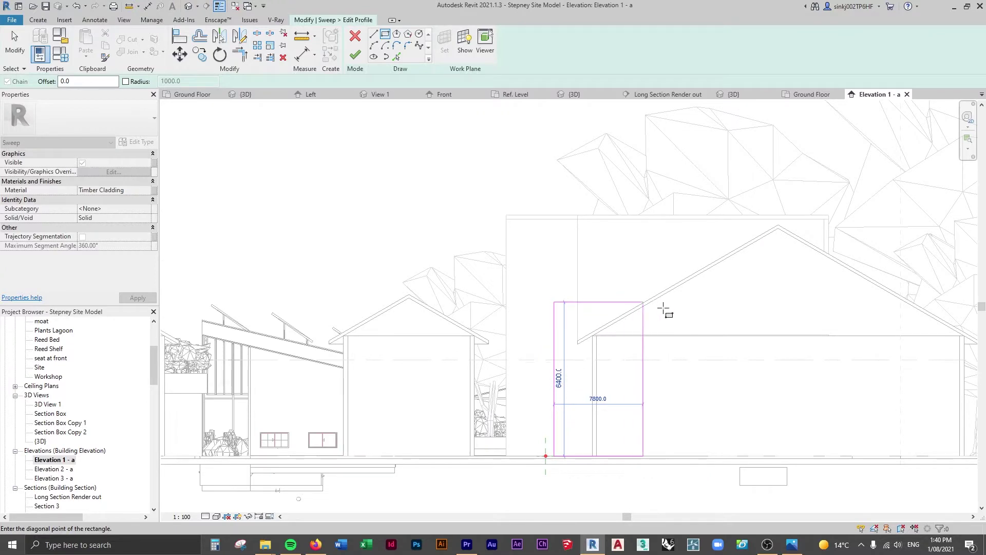
scroll(560, 326, up, 5)
middle_drag(565, 325, 555, 233)
click(543, 231)
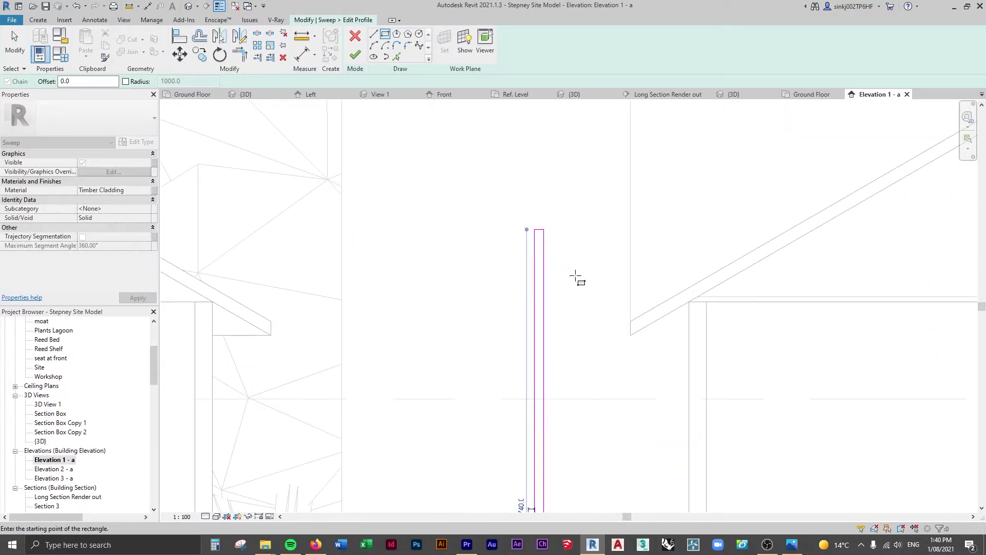
scroll(575, 277, down, 3)
scroll(578, 333, up, 3)
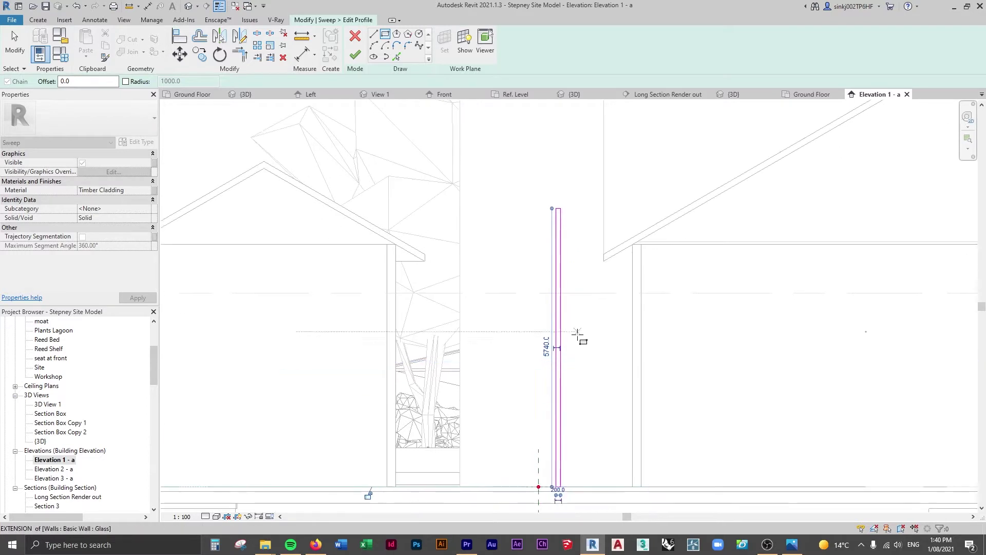
key(Escape)
key(Escape)
- Set the width of the rectangular profile to 120 mm
click(557, 339)
click(561, 337)
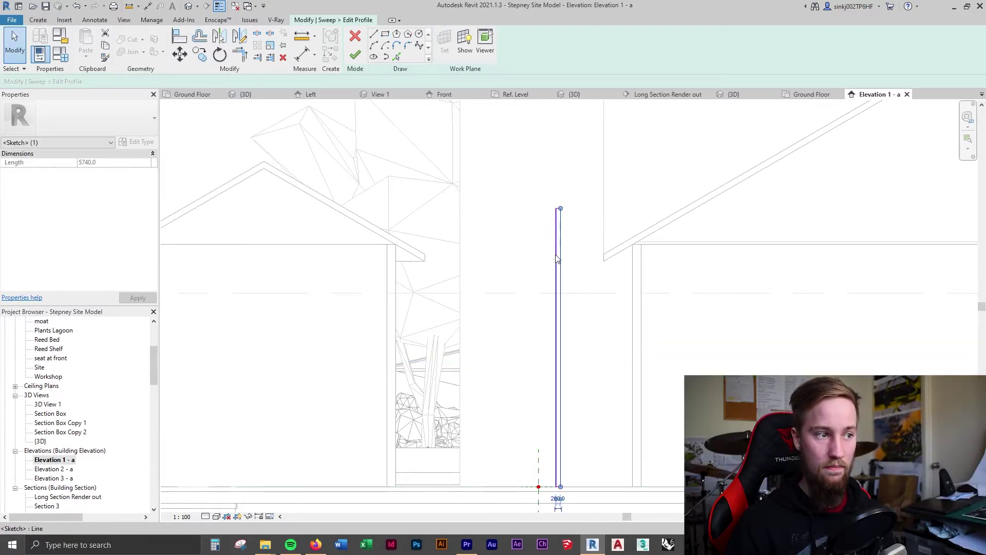
scroll(559, 182, up, 3)
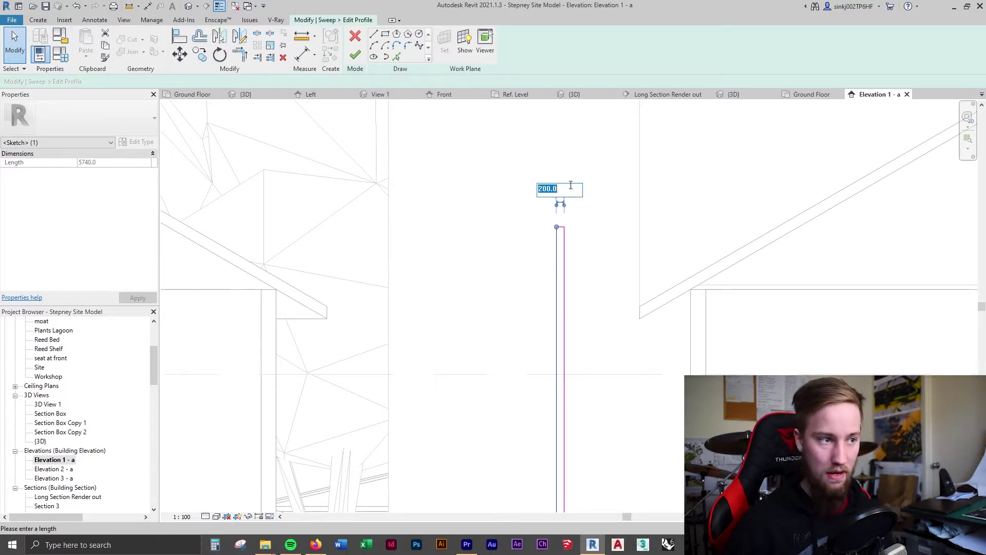
key(Return)
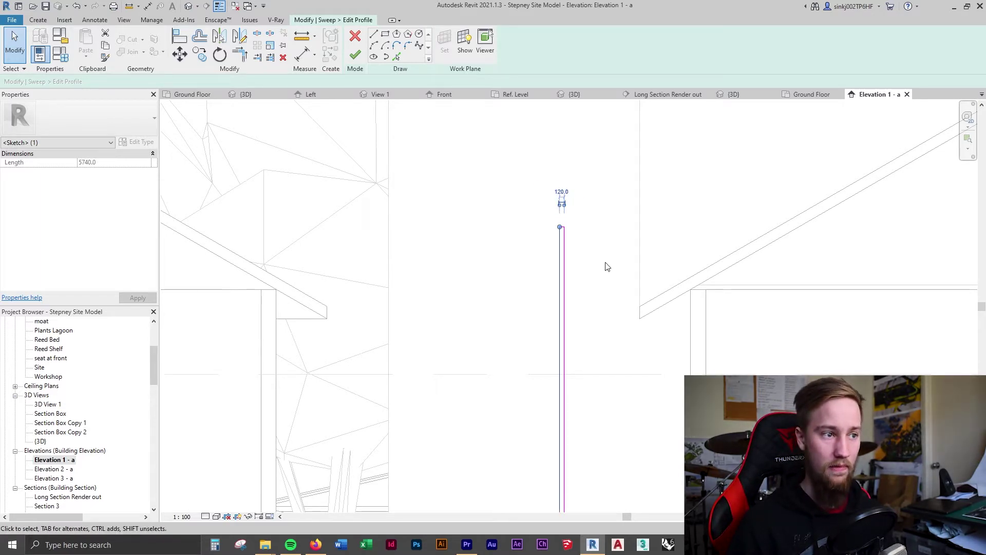
key(Escape)
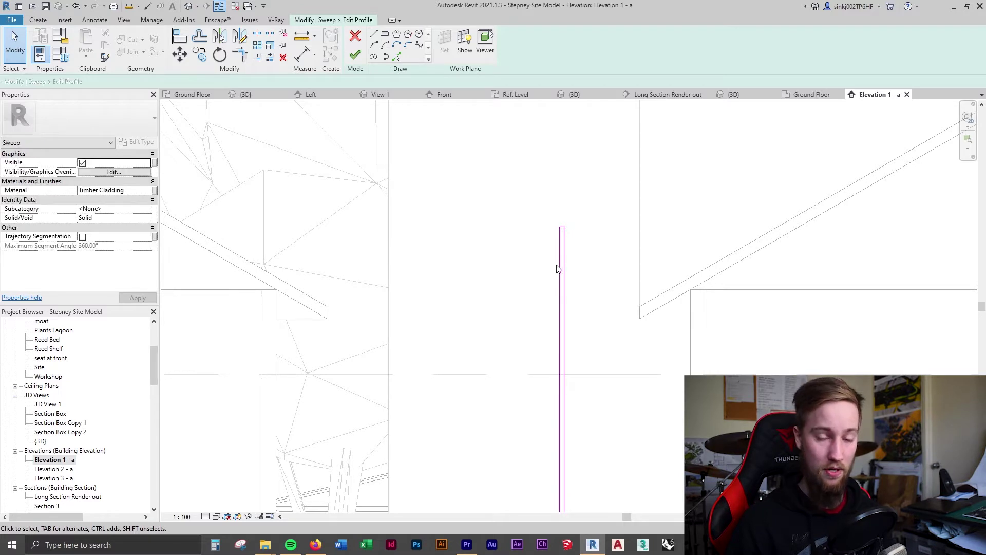
- Reduce the profile rectangle's width to 80 mm and finish the profile sketch
click(562, 230)
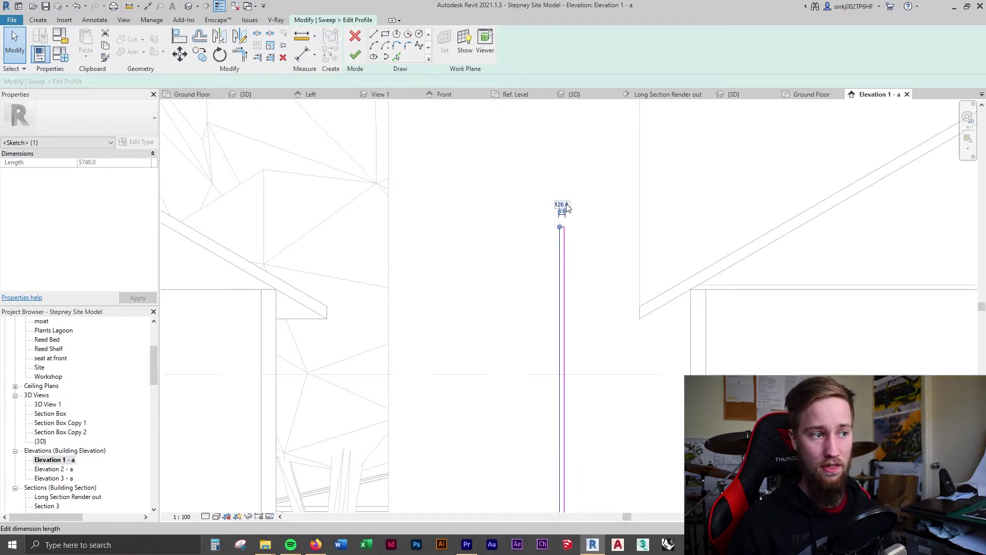
text(80)
key(Return)
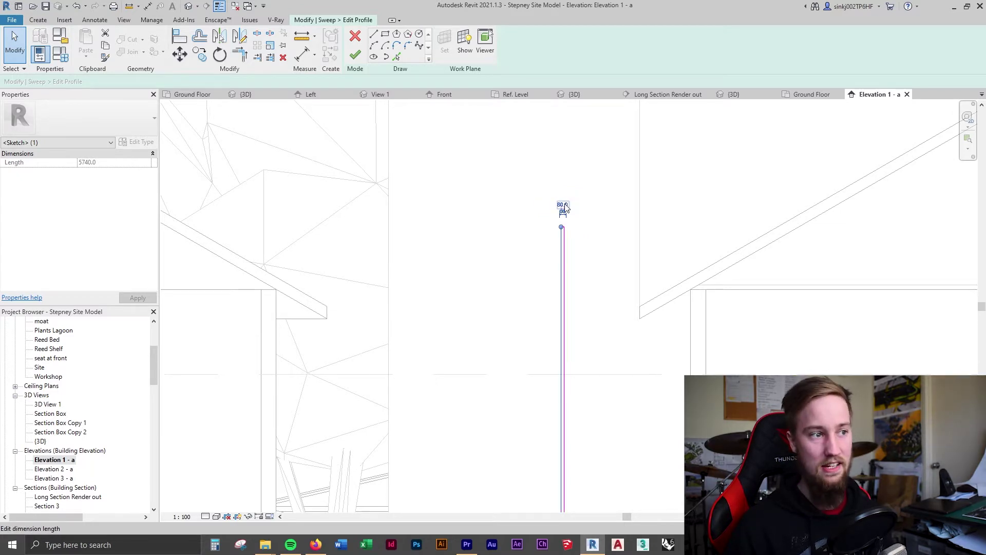
click(571, 225)
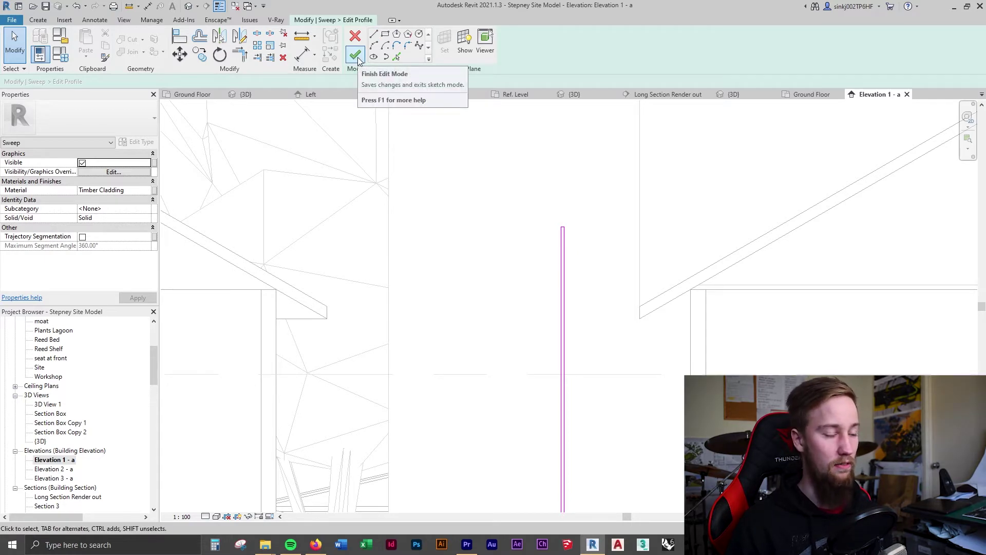
click(355, 56)
- Reopen the profile in the 3D view and move the whole rectangle so its base sits on the curved floor edge
click(733, 94)
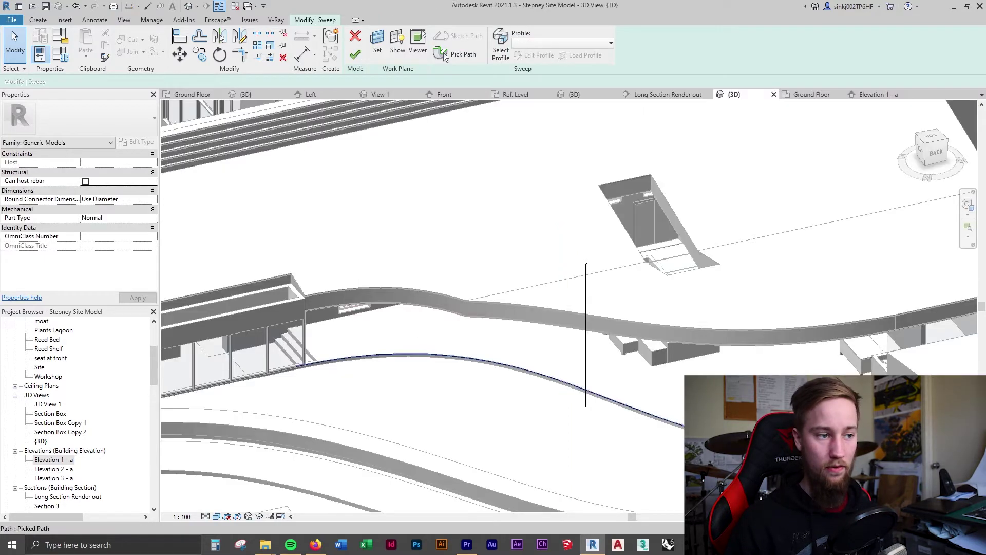
scroll(658, 414, up, 3)
middle_drag(658, 414, 611, 412)
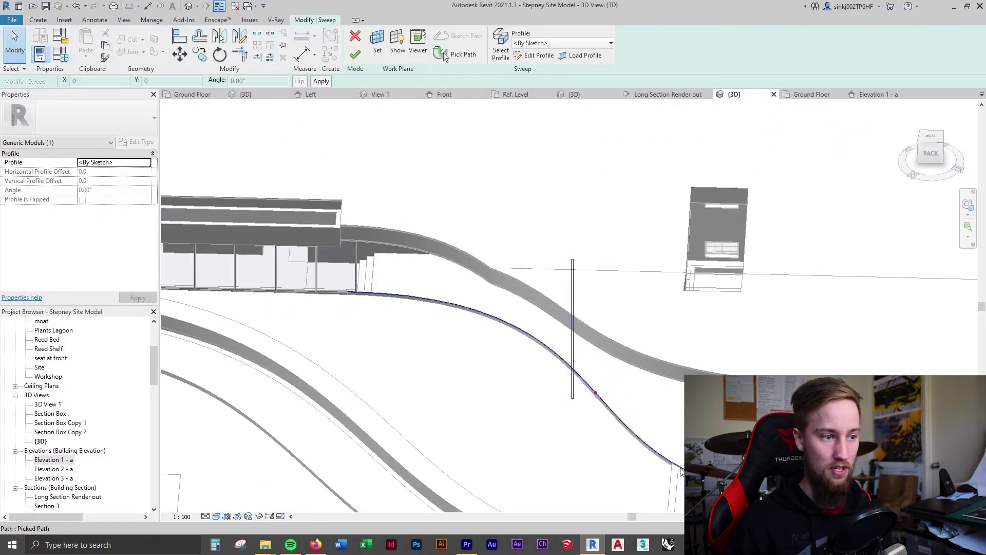
scroll(567, 396, up, 1)
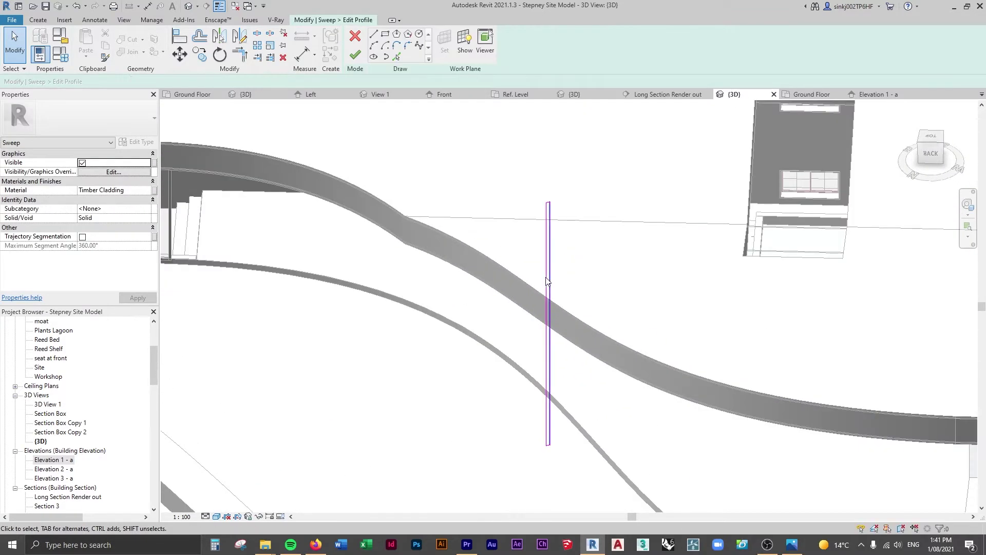
drag(518, 181, 600, 468)
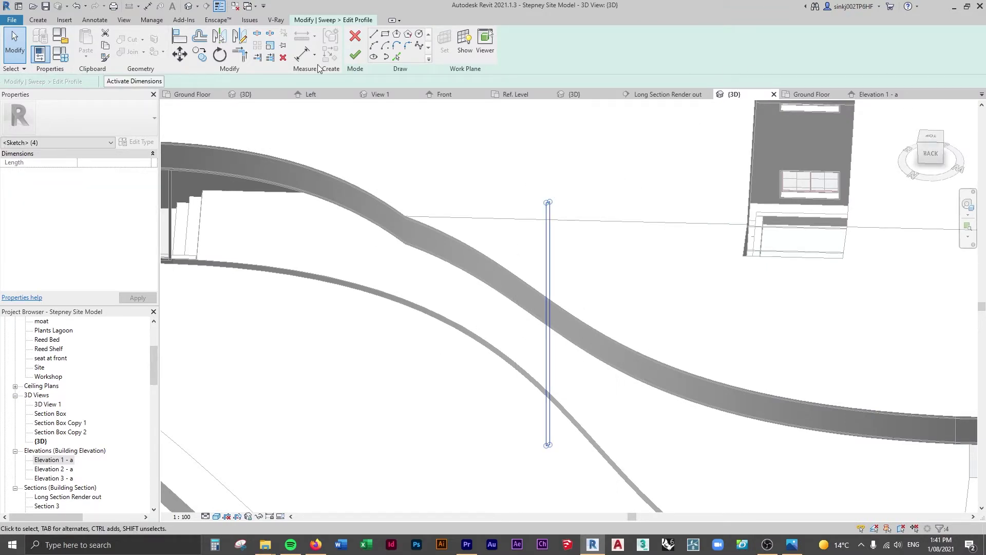
click(179, 54)
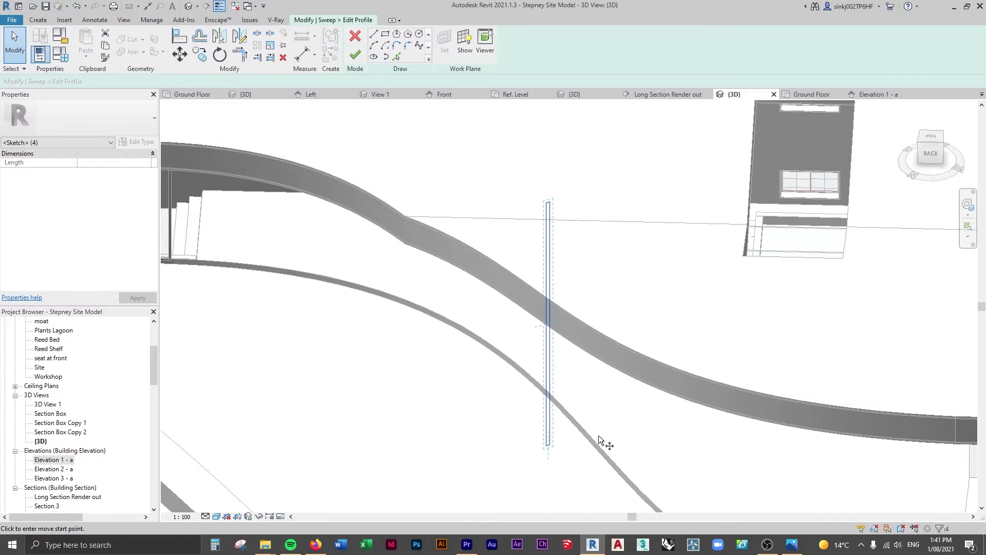
click(546, 447)
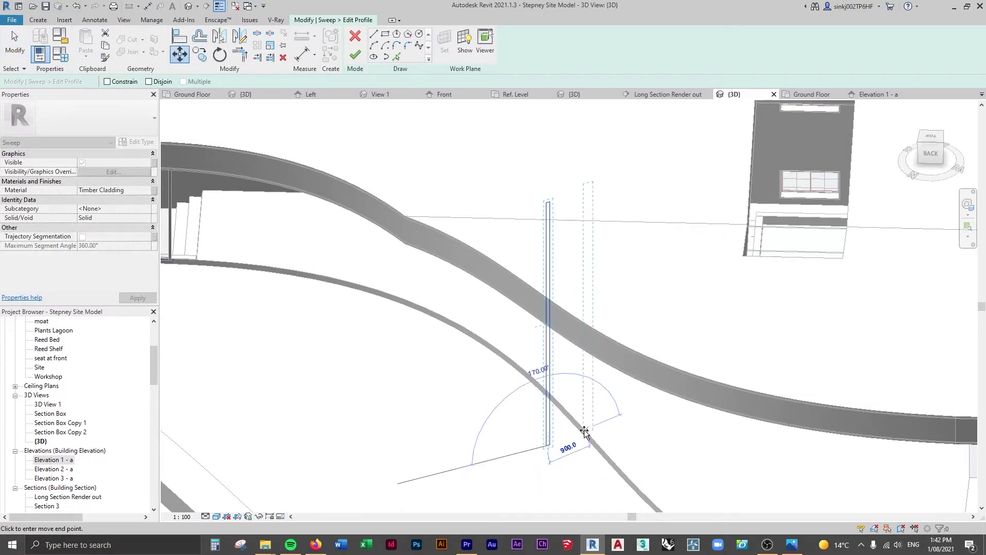
scroll(577, 435, up, 2)
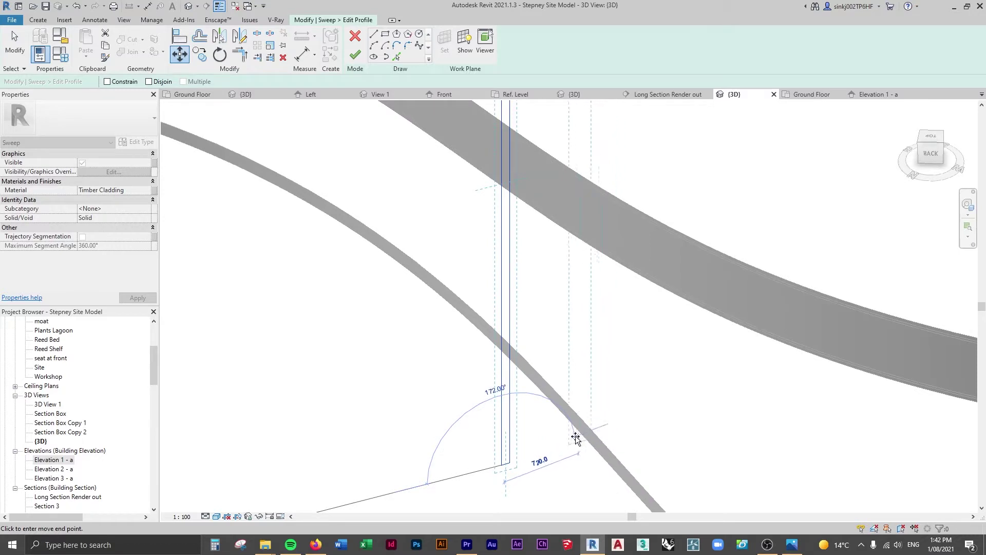
scroll(597, 415, down, 4)
click(618, 426)
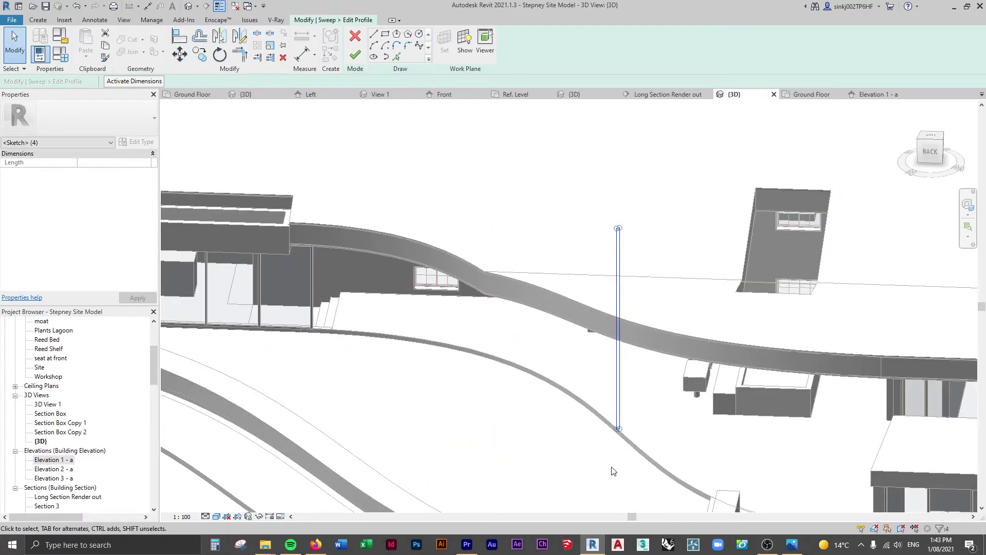
key(Escape)
- Finish the profile edit and the sweep to generate the curved wall along the floor edge
click(355, 54)
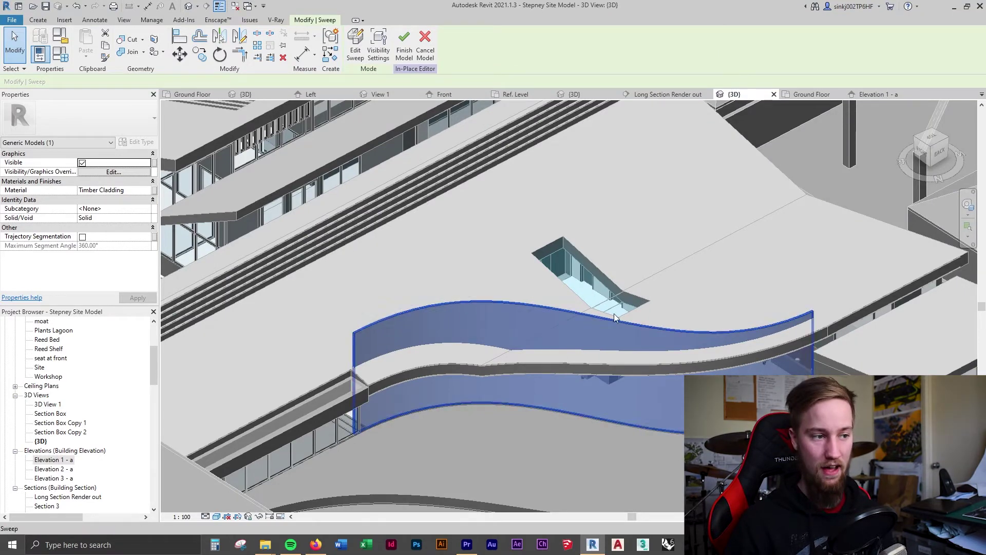
scroll(370, 426, up, 2)
scroll(374, 434, down, 4)
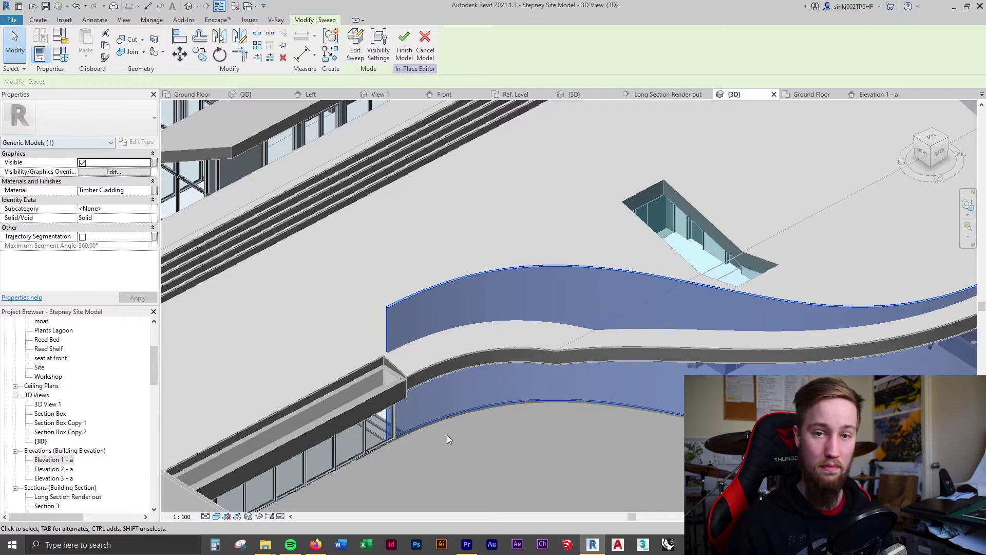
shift+middle_drag(447, 435, 389, 460)
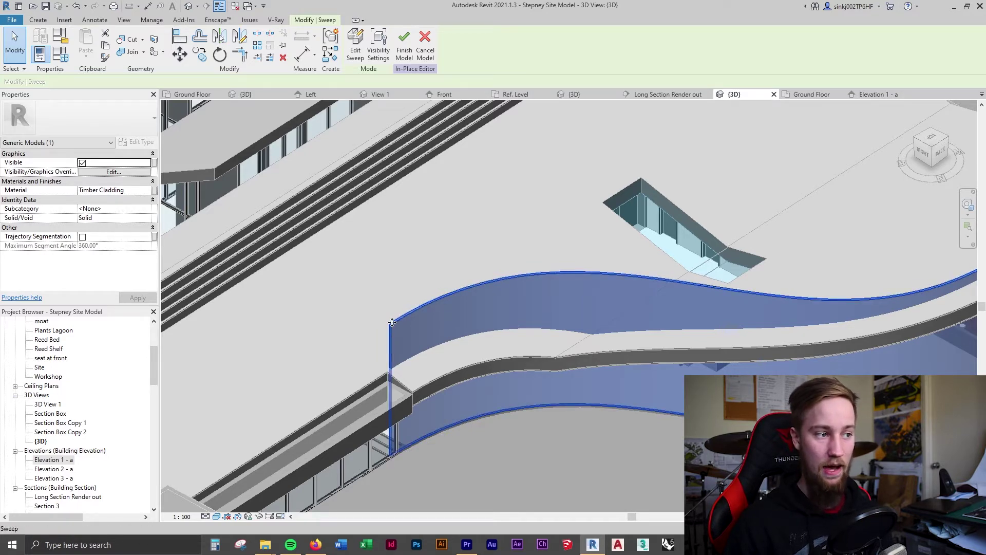
scroll(638, 417, down, 5)
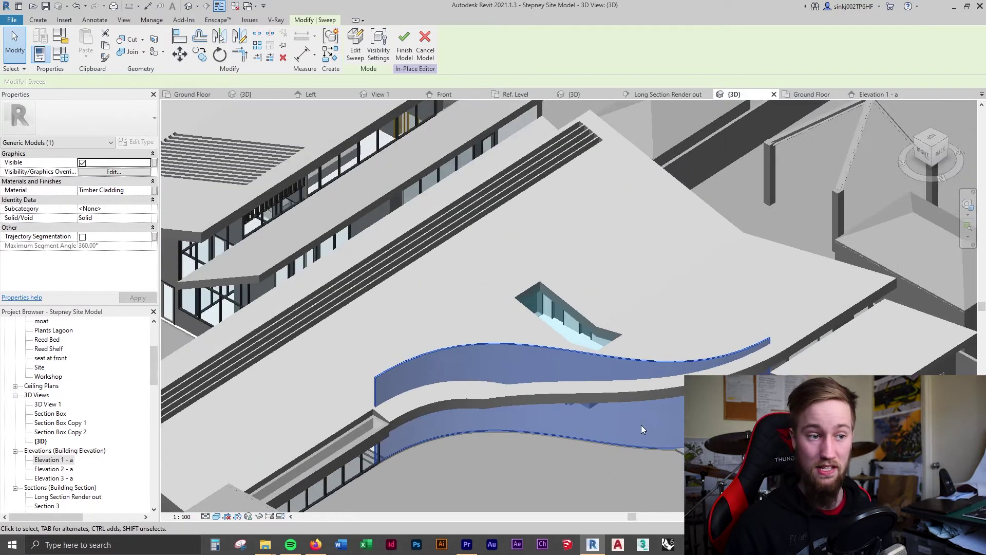
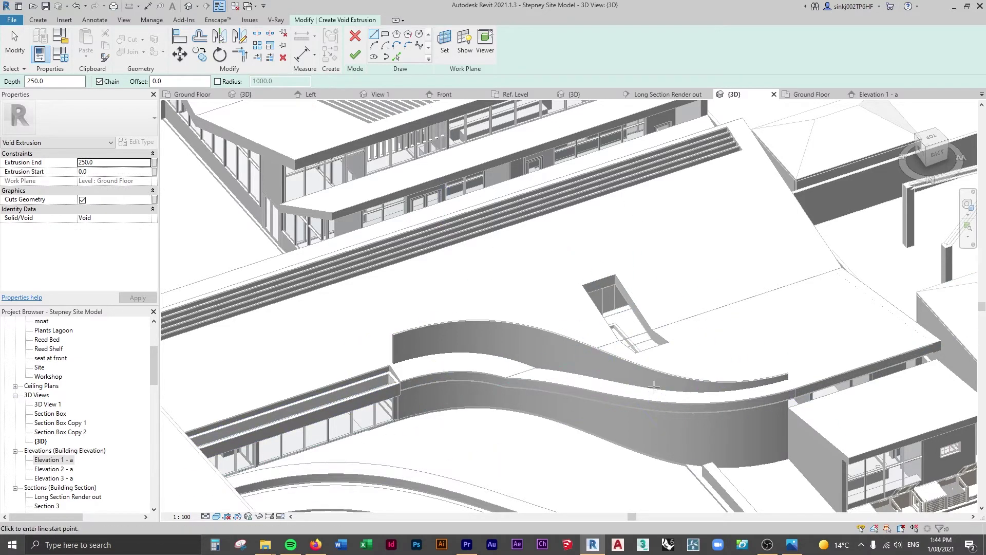
- Set the void extrusion's work plane to the sloped roof surface above the curved wall
click(443, 52)
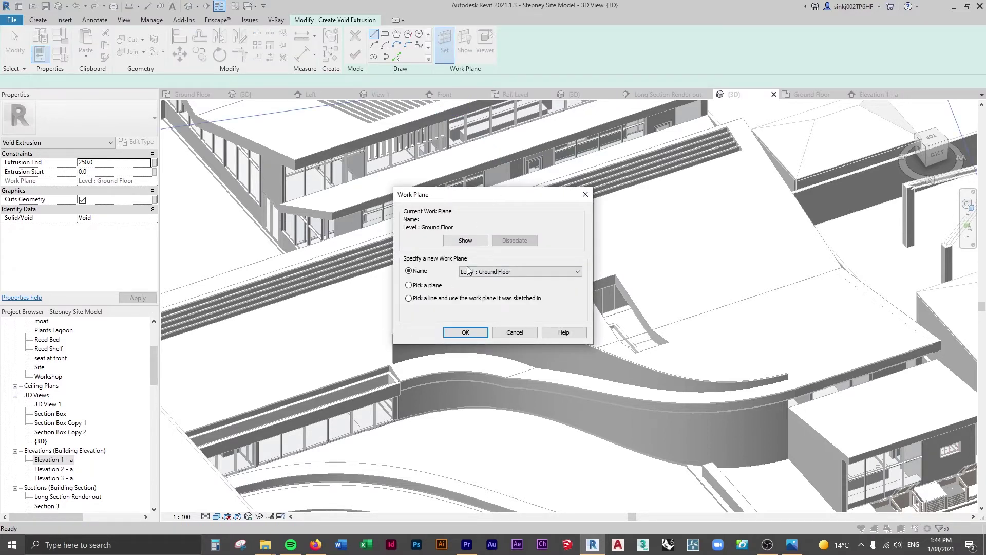
click(465, 330)
click(737, 398)
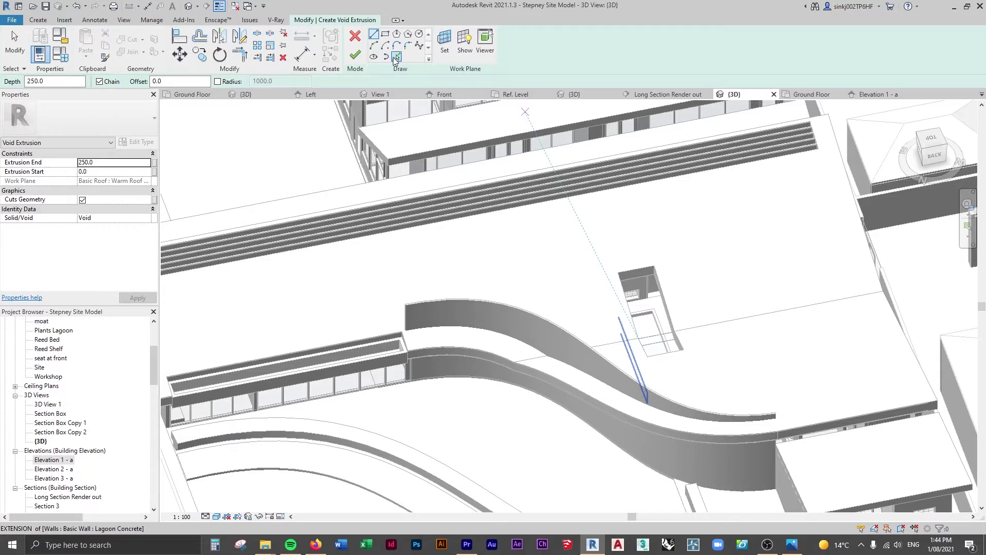
- Outline the void by picking the curved roof edge and closing it with three straight lines across the roof behind the wall
click(396, 58)
click(566, 383)
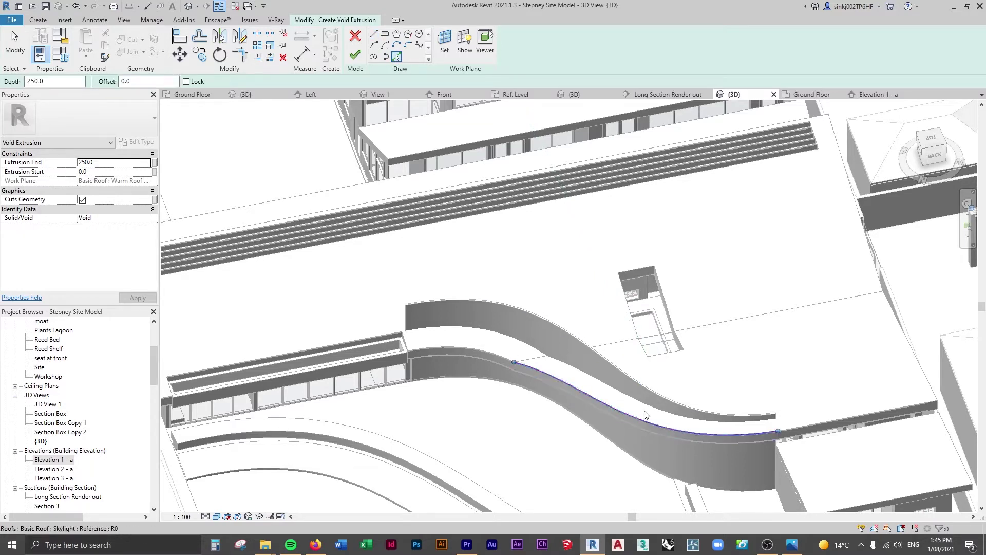
click(374, 35)
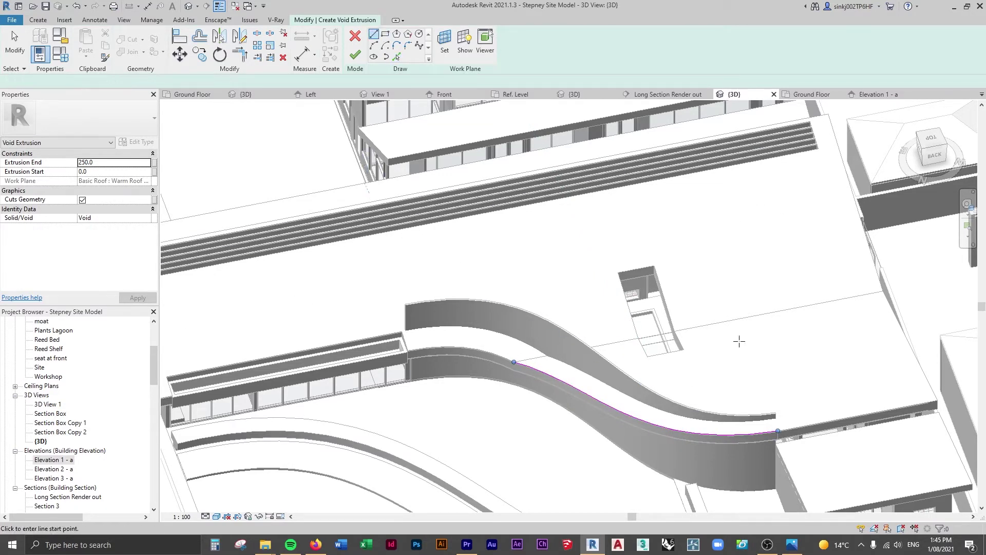
click(778, 430)
click(789, 405)
click(686, 330)
click(515, 362)
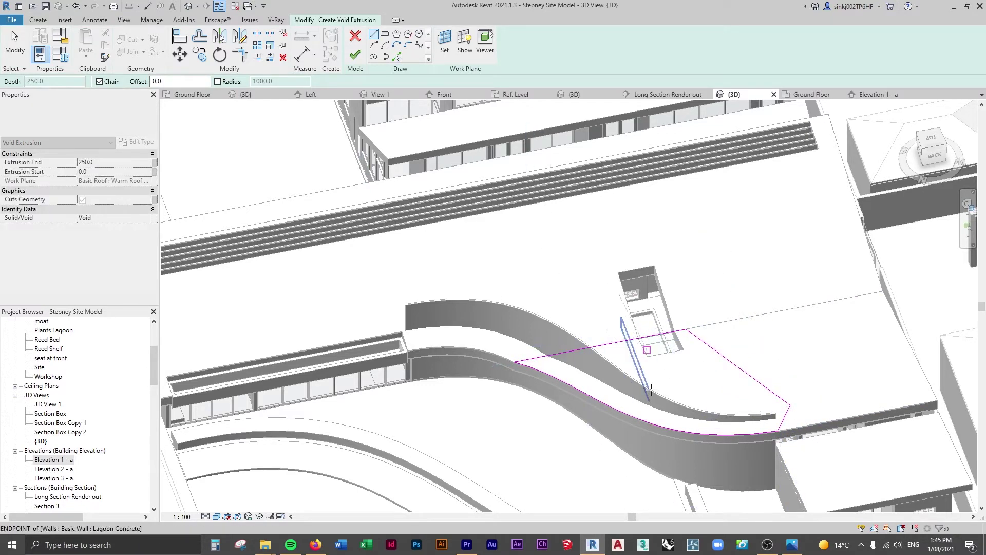
- Set the void's Extrusion End to -5000
shift+middle_drag(665, 376, 593, 385)
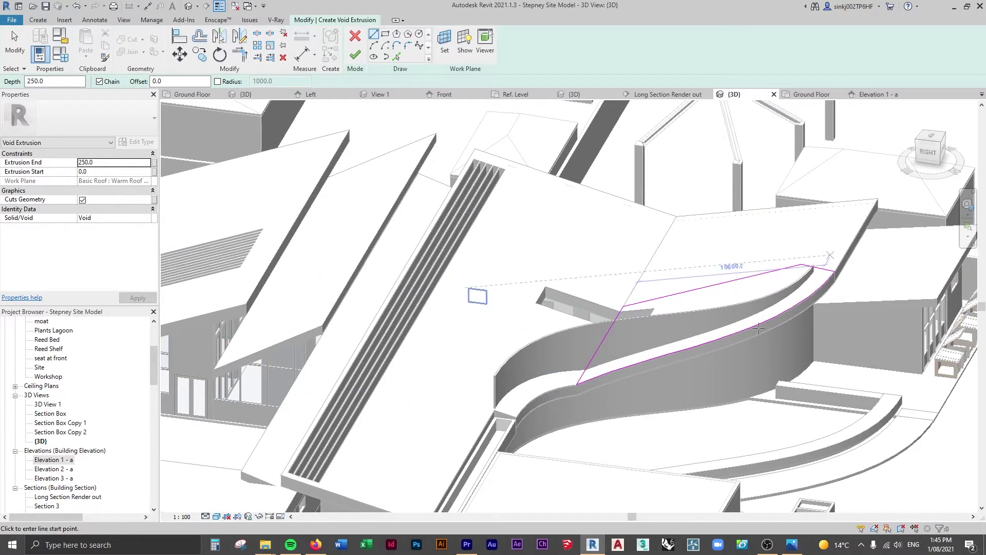
mouse_move(750, 287)
shift+middle_down()
mouse_move(729, 298)
mouse_move(744, 304)
shift+middle_up()
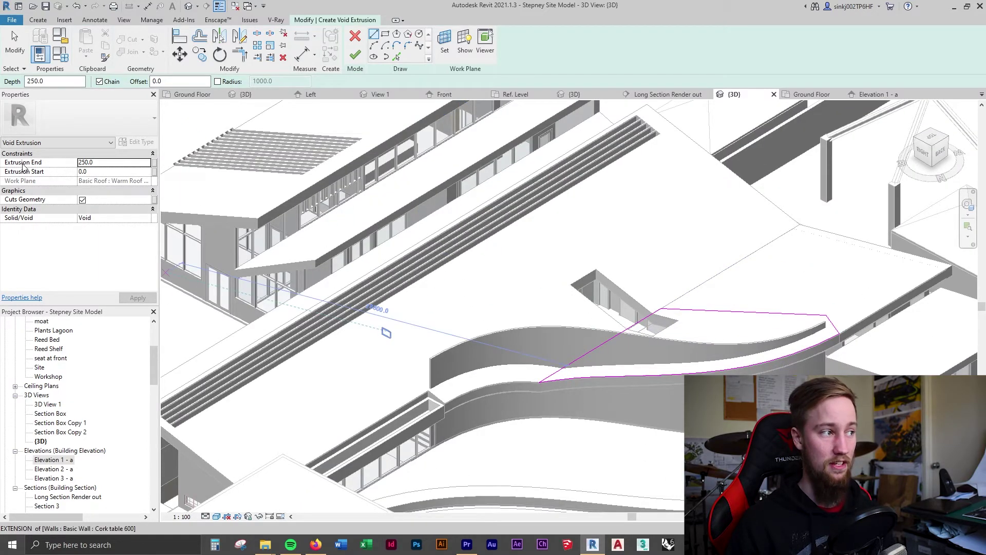
click(118, 162)
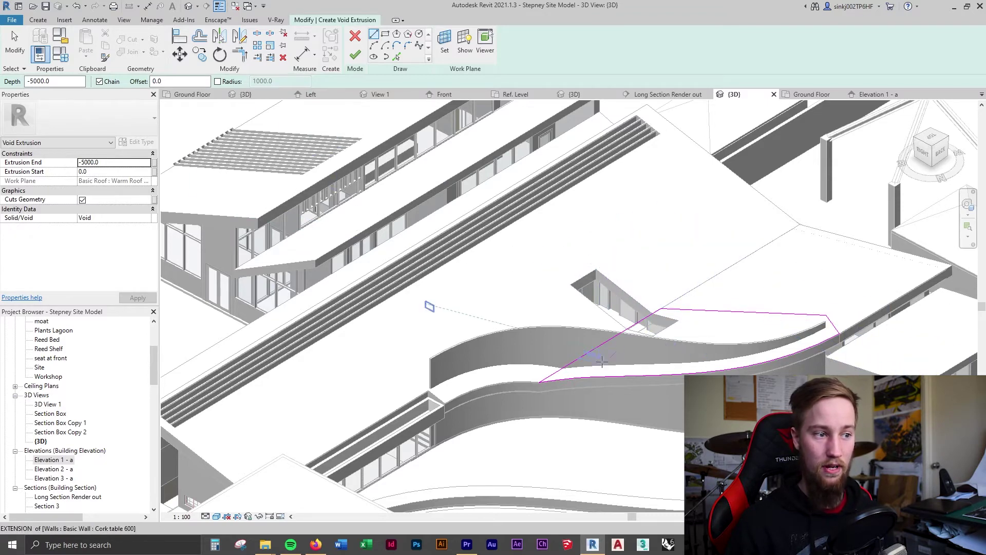
- Set the void's Extrusion Start to 700 and finish the void so it cuts the curved wall above the roof
click(118, 173)
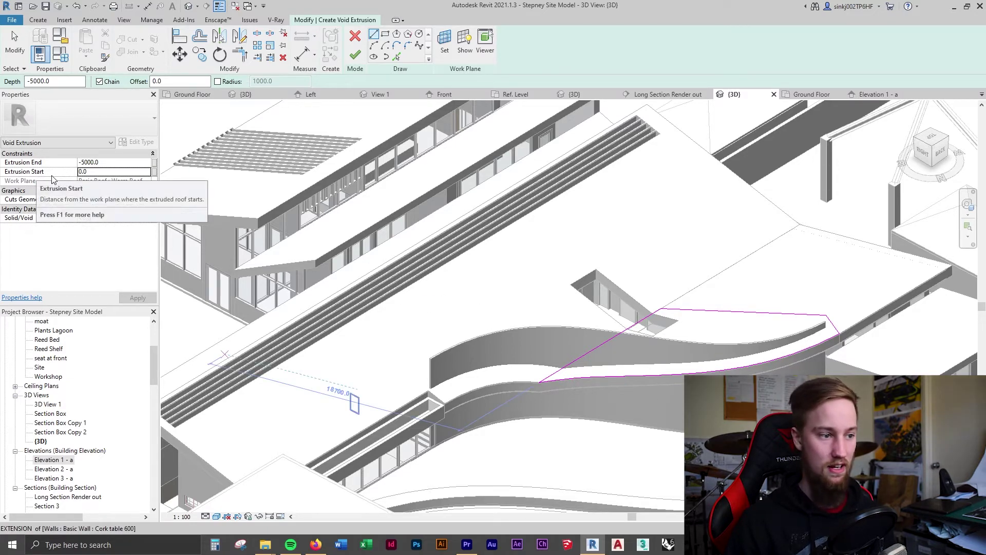
key(Escape)
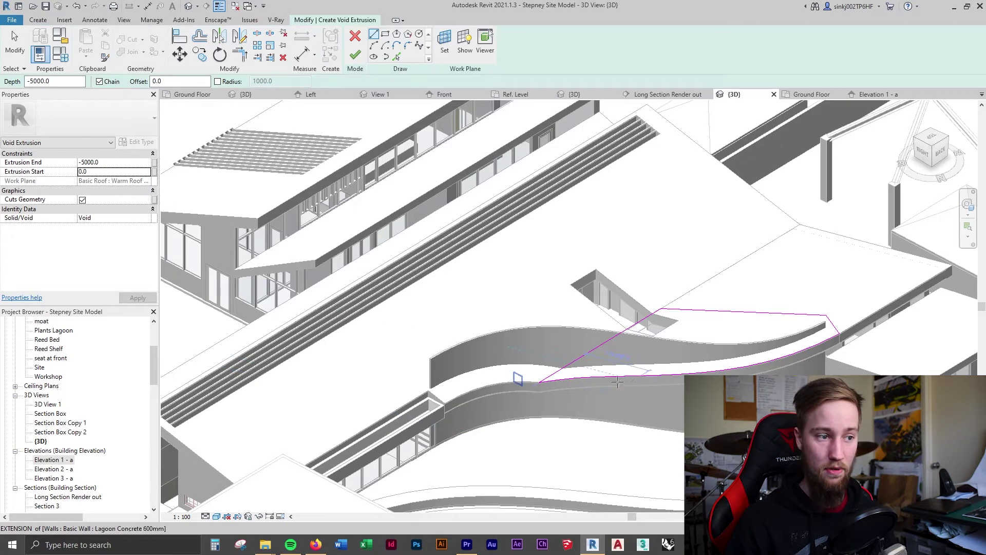
click(84, 172)
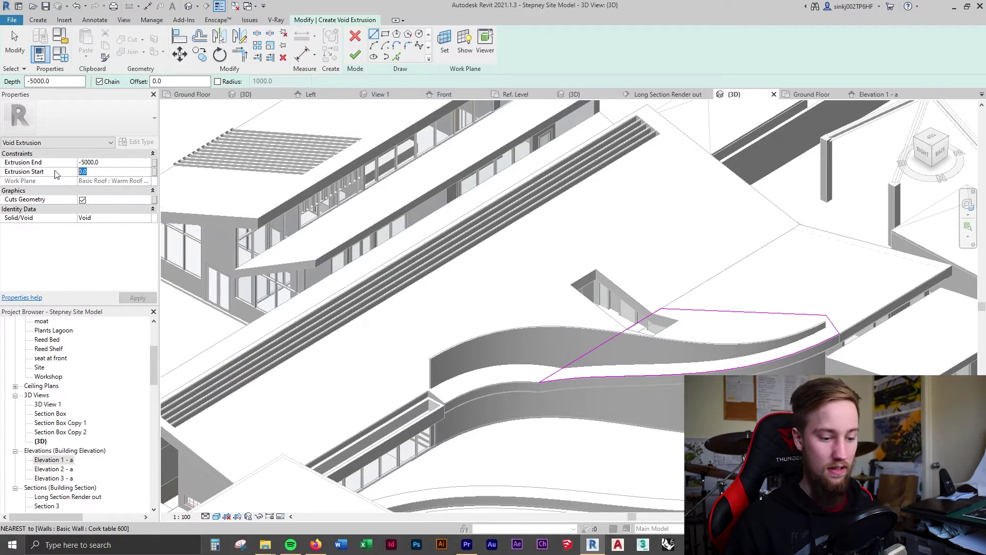
text(700)
key(Return)
click(355, 55)
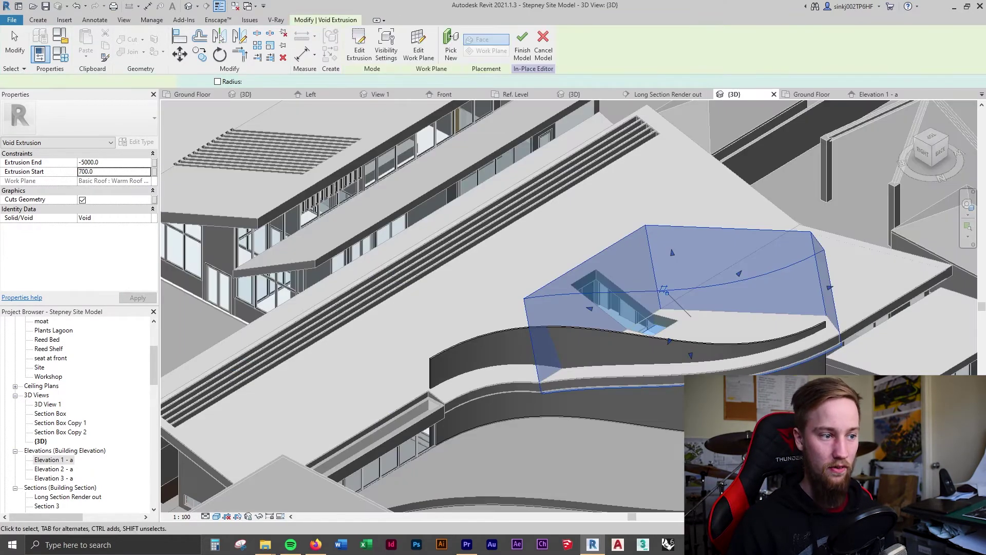
shift+middle_drag(667, 360, 703, 379)
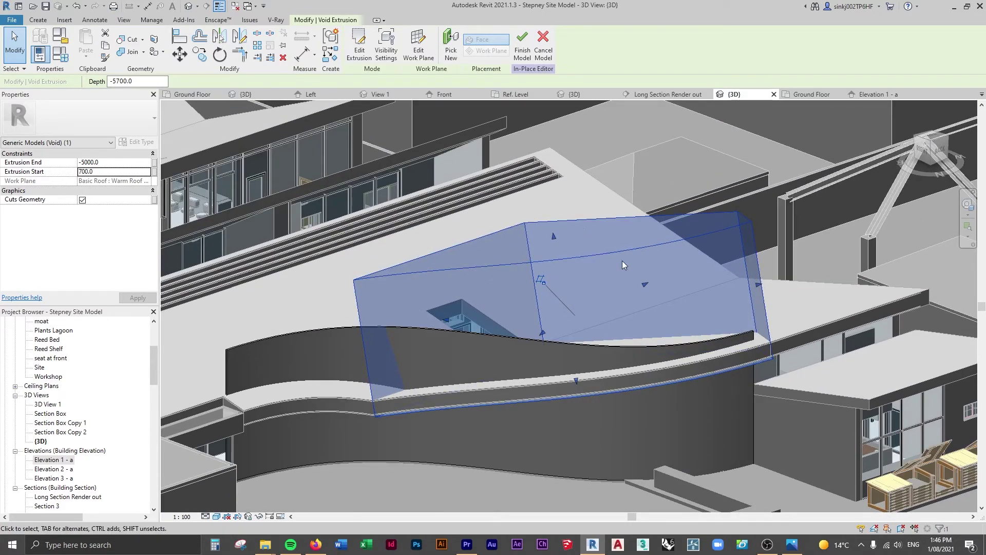
key(Escape)
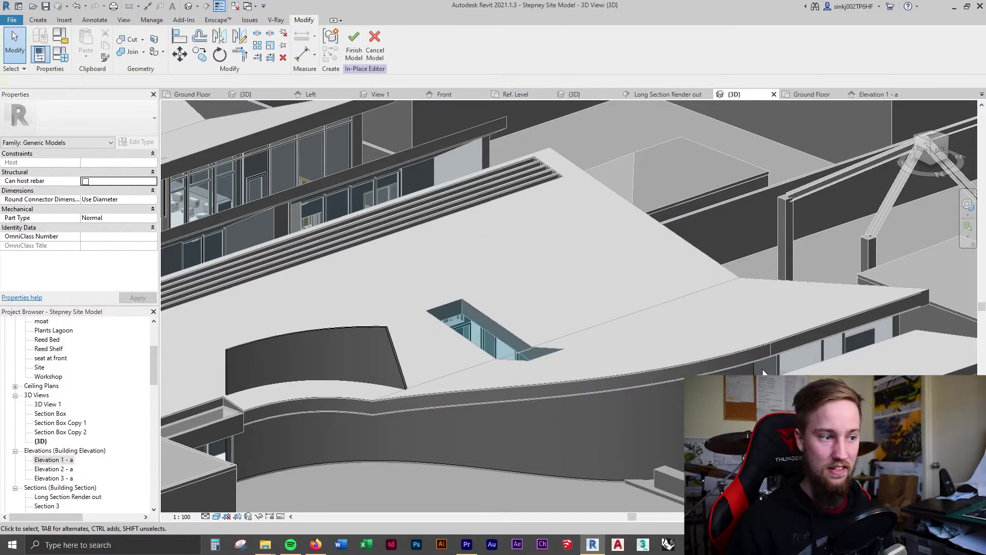
click(654, 337)
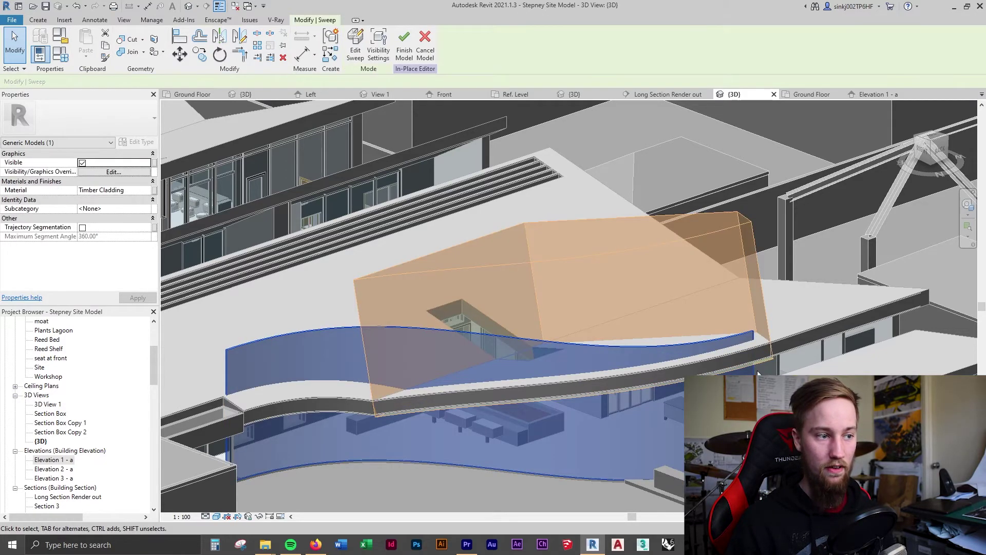
key(Escape)
- Start a second void extrusion with its work plane on the sloped roof surface behind the remaining protruding wall piece
scroll(590, 322, up, 2)
shift+middle_drag(589, 322, 471, 313)
scroll(441, 315, up, 3)
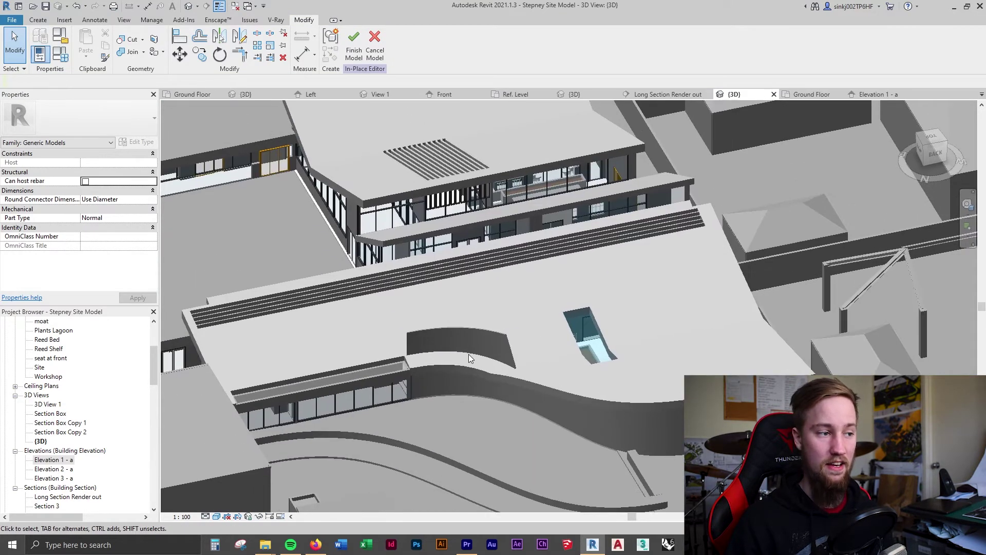
click(39, 20)
click(200, 57)
click(213, 75)
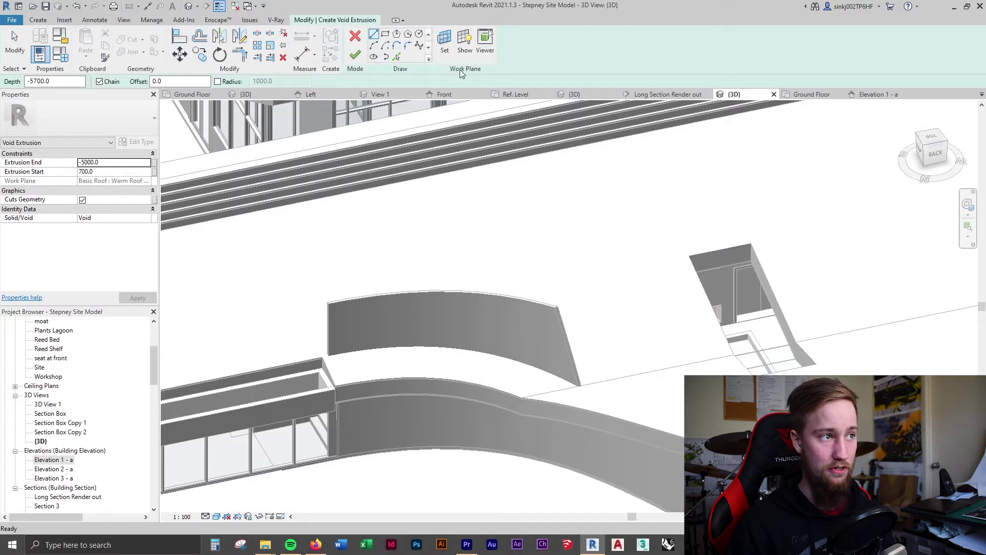
click(446, 44)
click(442, 285)
click(466, 332)
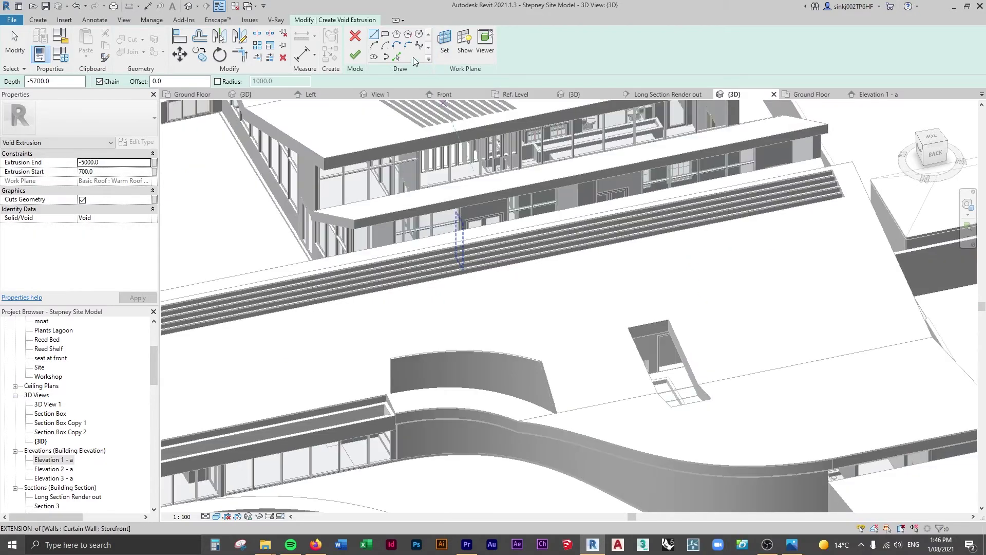
- Outline the second void by picking the remaining curved roof edge and closing it with four straight lines around the protruding wall
click(395, 57)
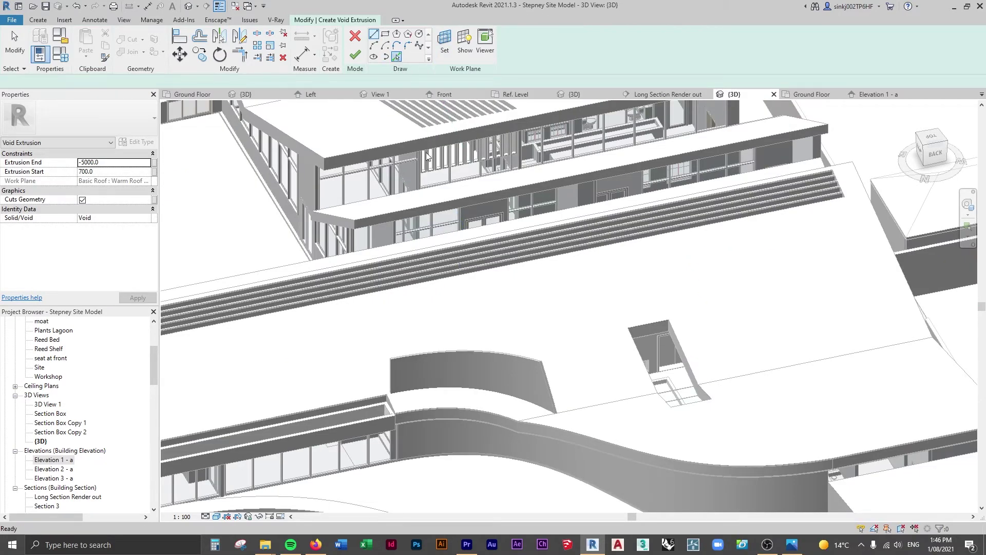
click(448, 405)
key(l)
key(i)
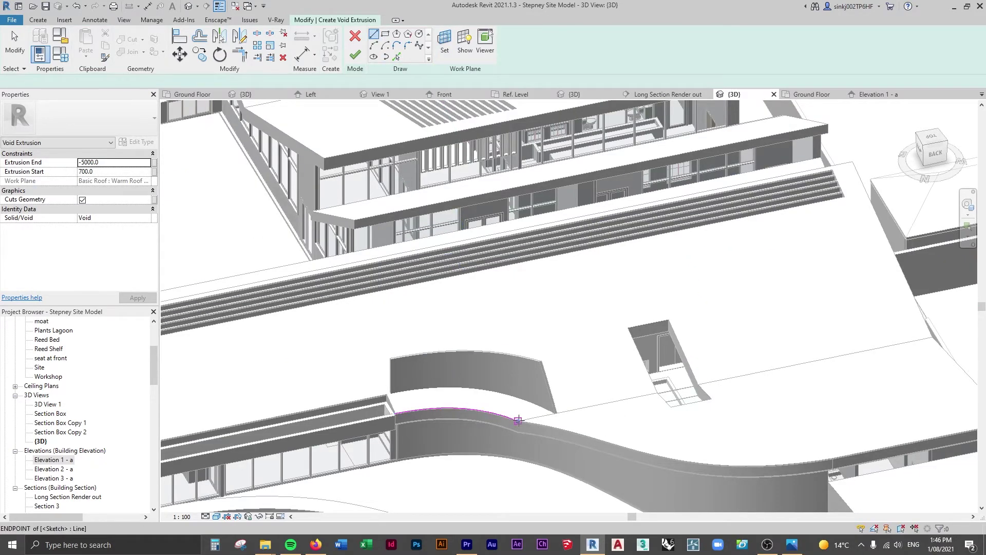
click(517, 420)
click(585, 407)
click(534, 314)
click(356, 344)
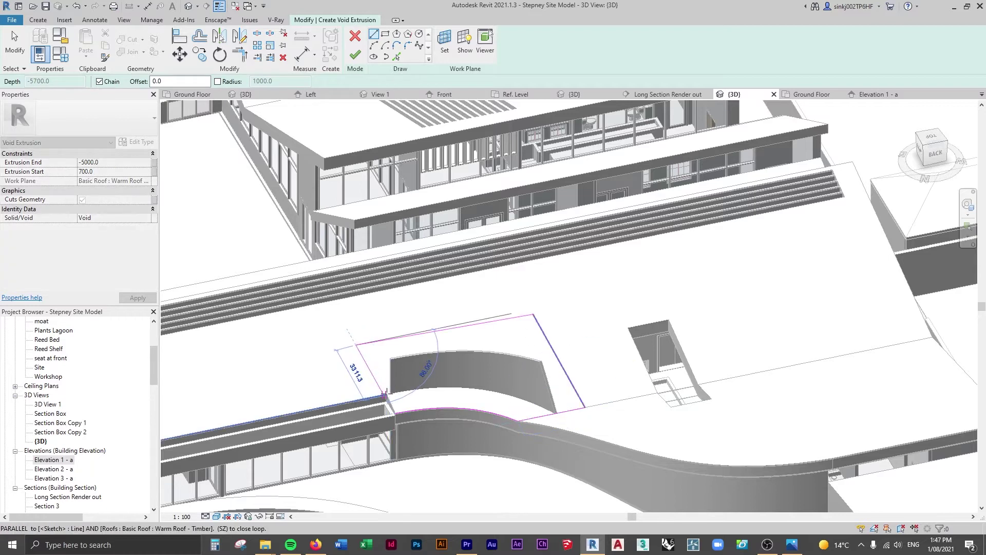
click(393, 412)
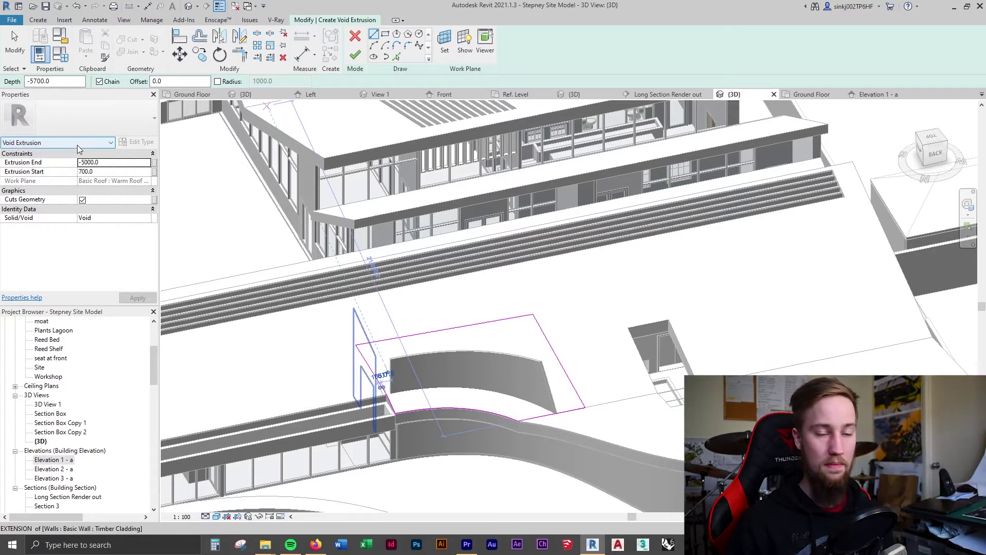
- Finish the second void extrusion and the in-place model so the wall is trimmed to the roof along its full length
key(Return)
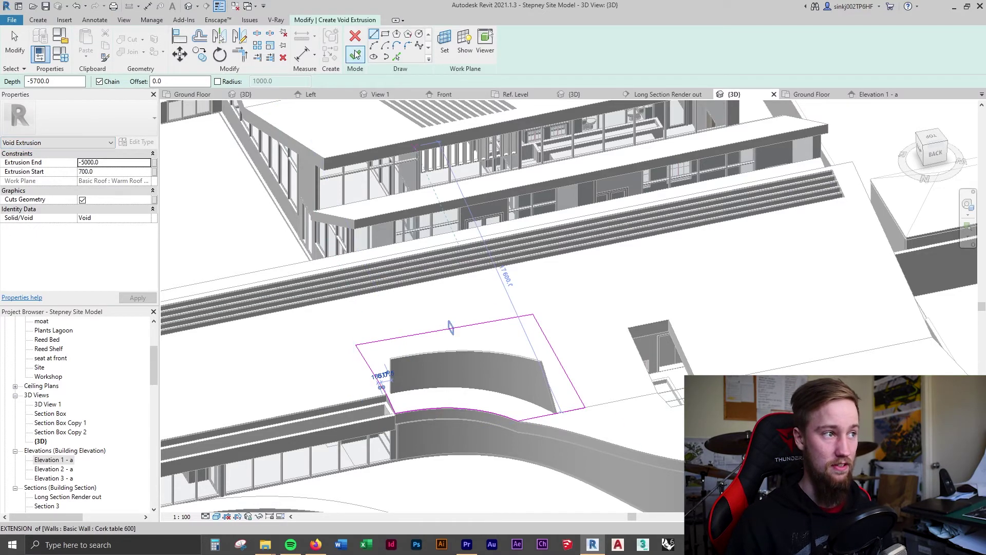
click(356, 53)
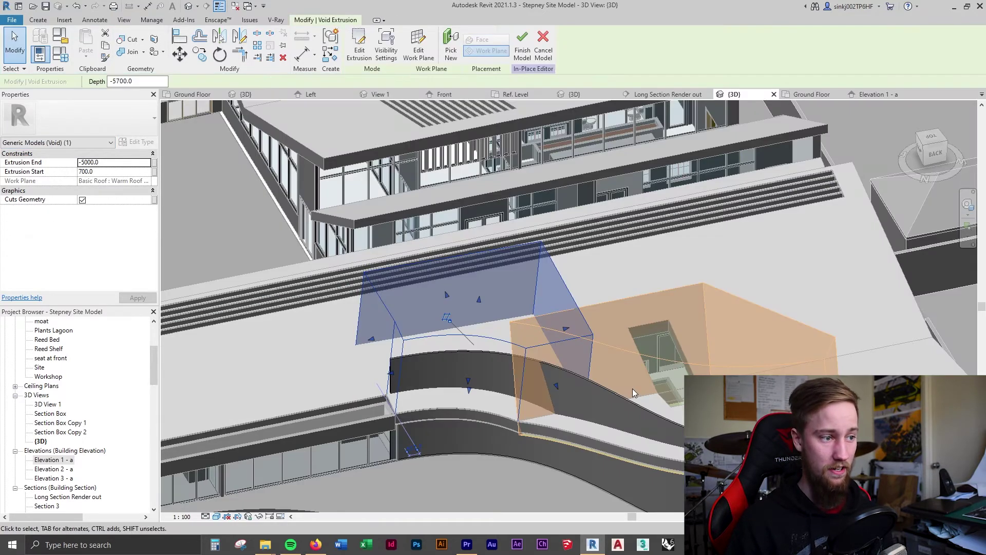
shift+middle_drag(545, 460, 824, 467)
key(Escape)
shift+middle_drag(795, 435, 704, 390)
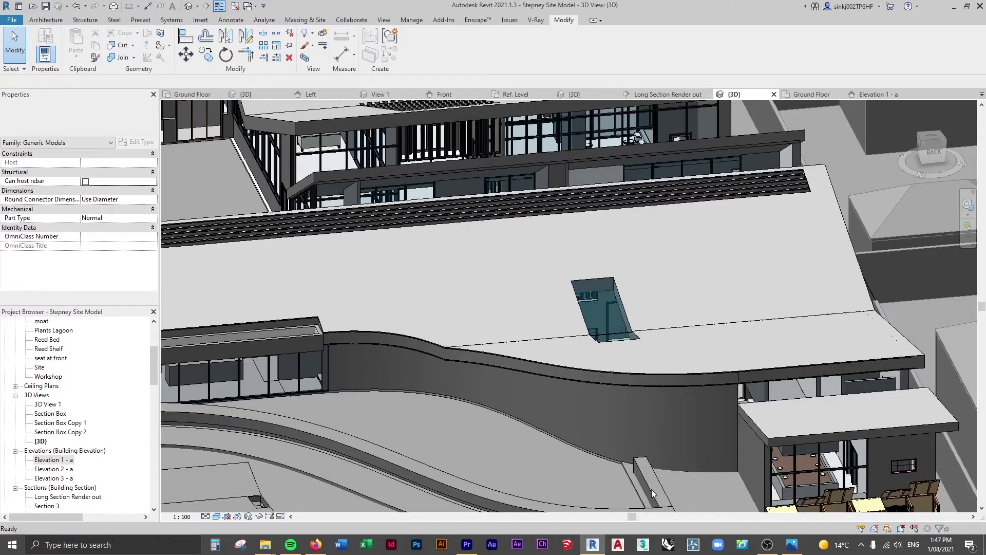
shift+middle_drag(706, 404, 744, 452)
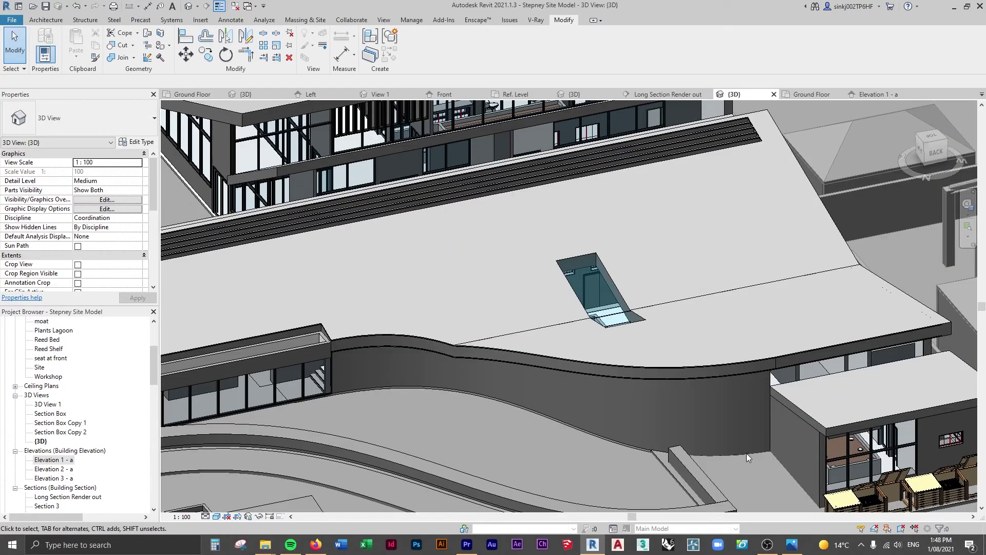
- Edit the curved wall in place, set its sweep's material to Glass, Clear Glazing, and finish the model
click(741, 452)
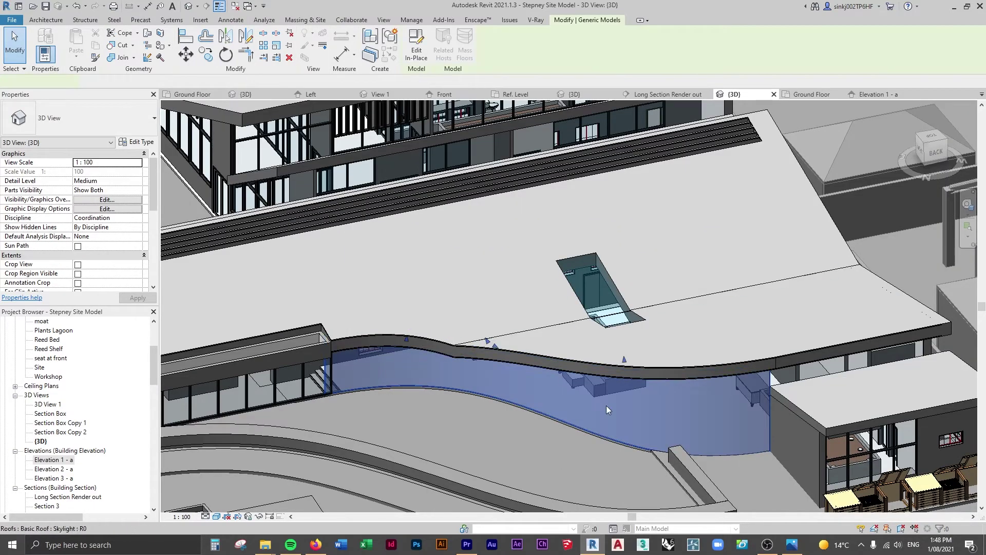
shift+middle_drag(481, 378, 454, 420)
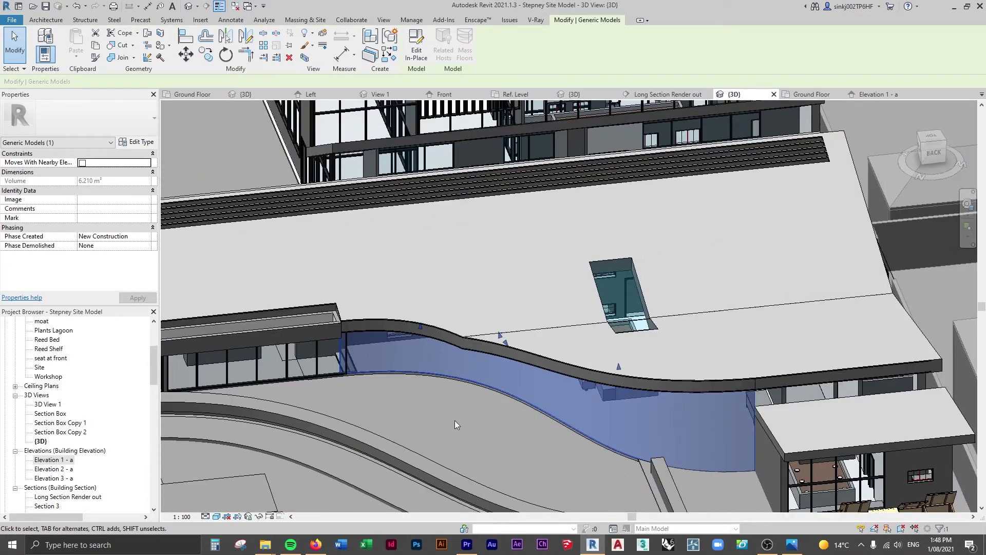
click(417, 45)
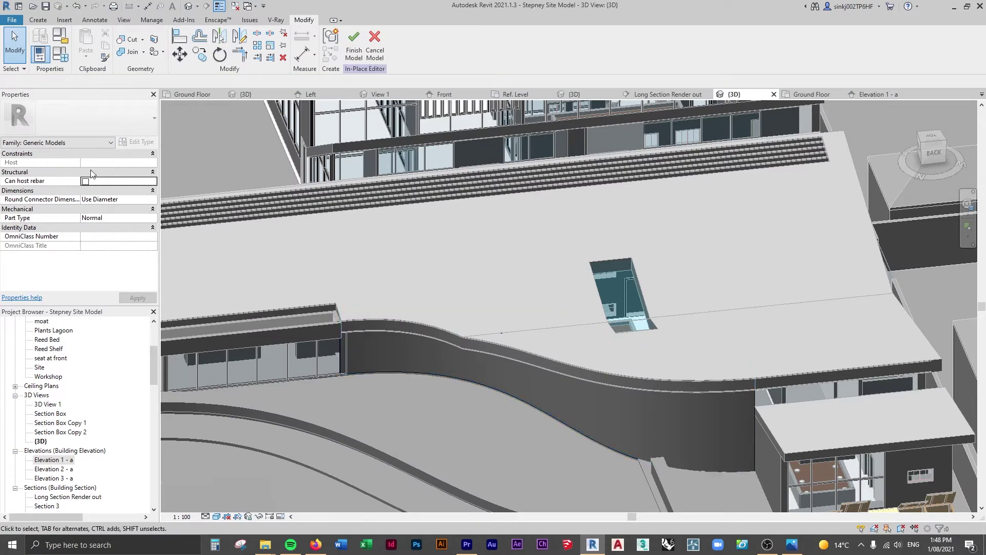
click(569, 420)
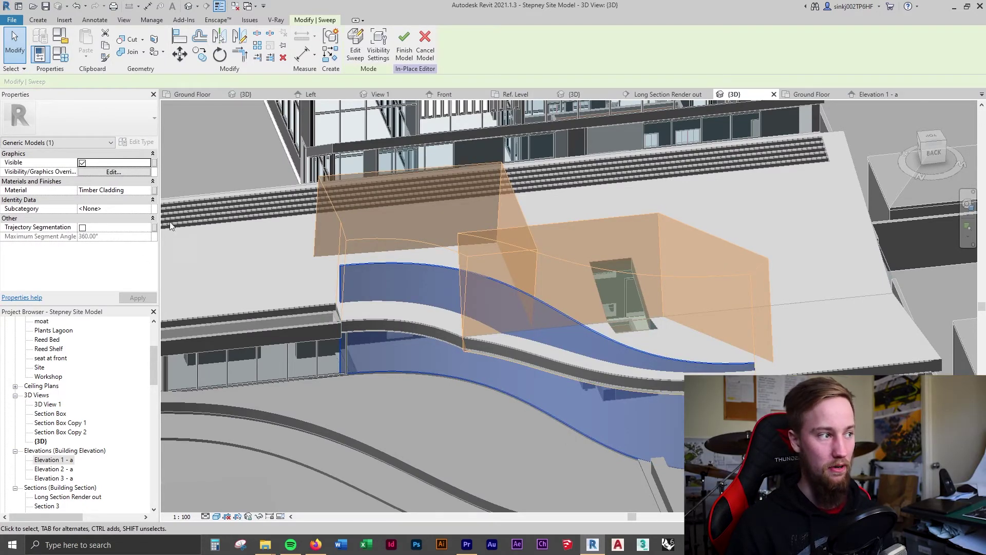
click(149, 191)
click(148, 191)
click(372, 101)
text(glass)
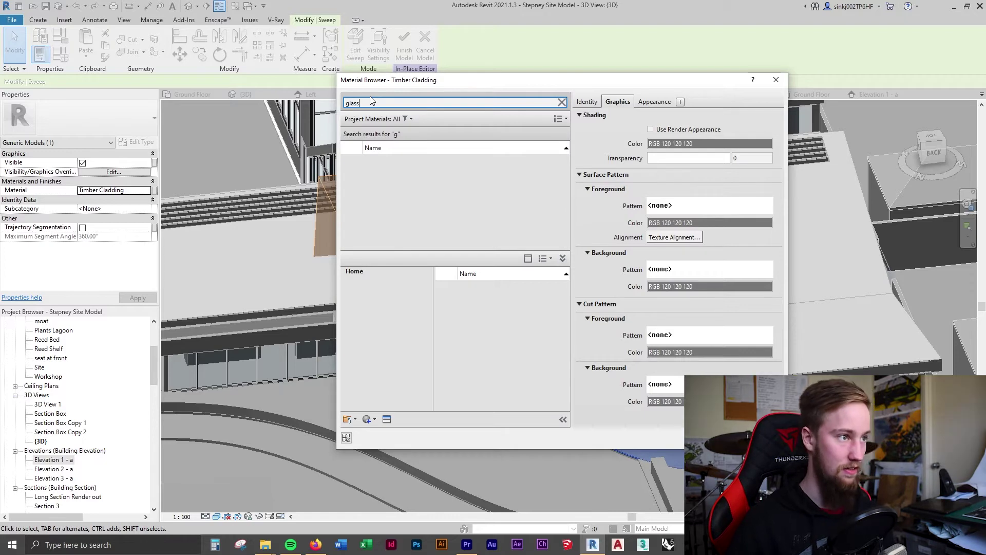
scroll(436, 210, down, 1)
click(427, 179)
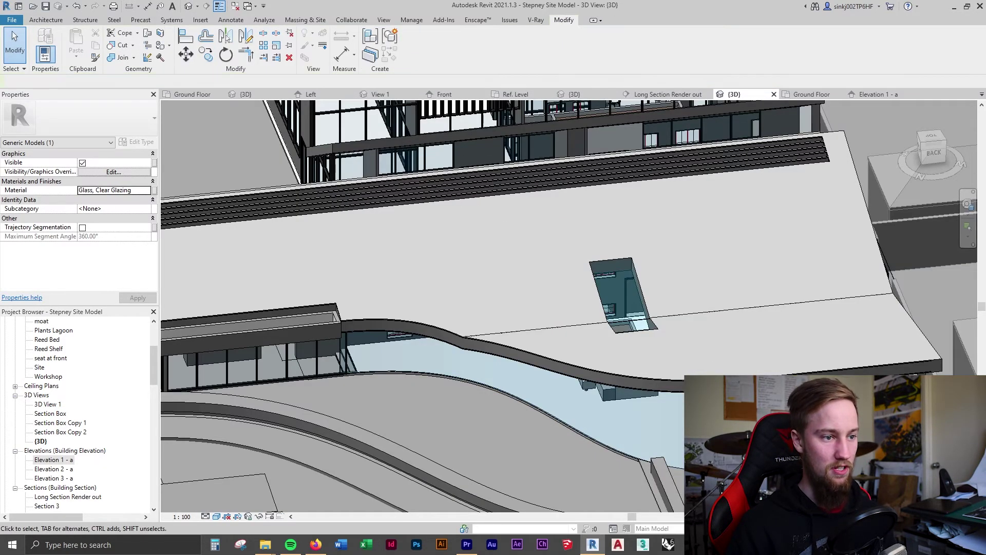
shift+middle_drag(591, 390, 629, 311)
key(Escape)
scroll(660, 397, down, 3)
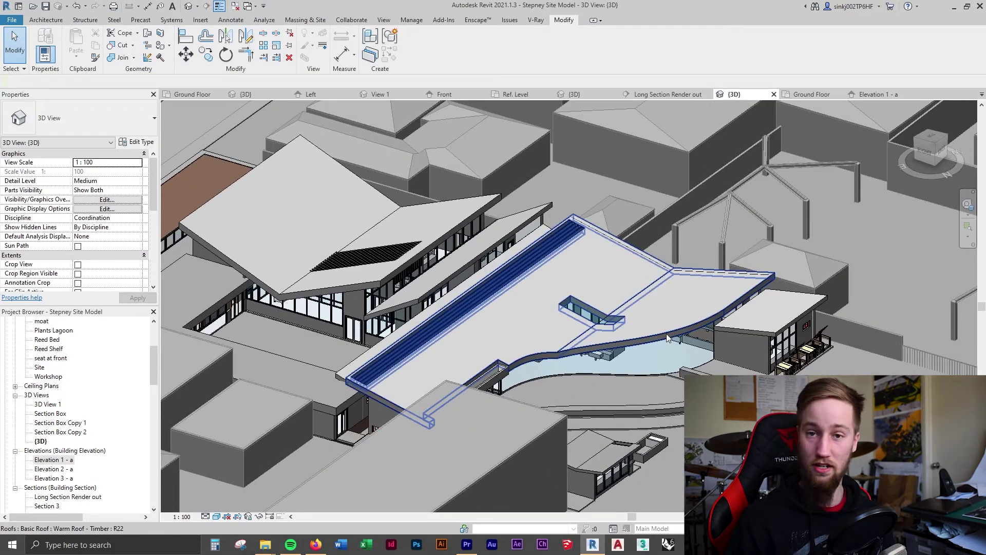
- Create a 1500 x 3000mm curtain system by face on the outer face of the curved glass wall
shift+middle_drag(606, 405, 562, 356)
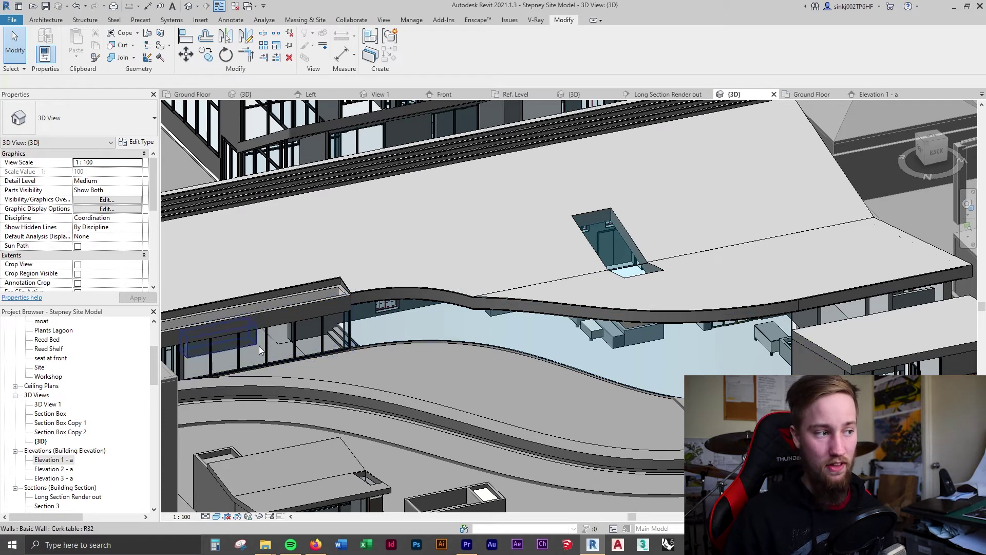
click(600, 378)
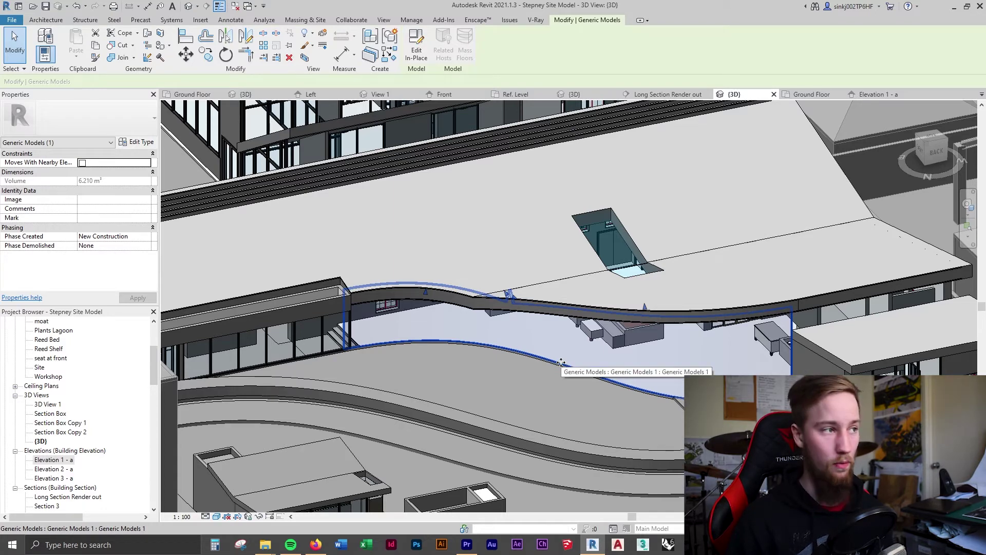
click(305, 20)
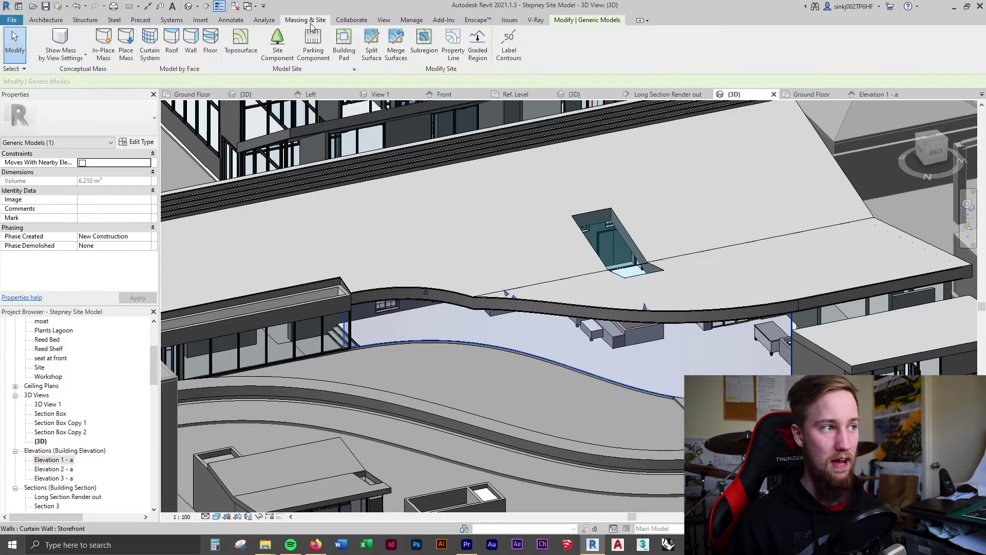
click(145, 61)
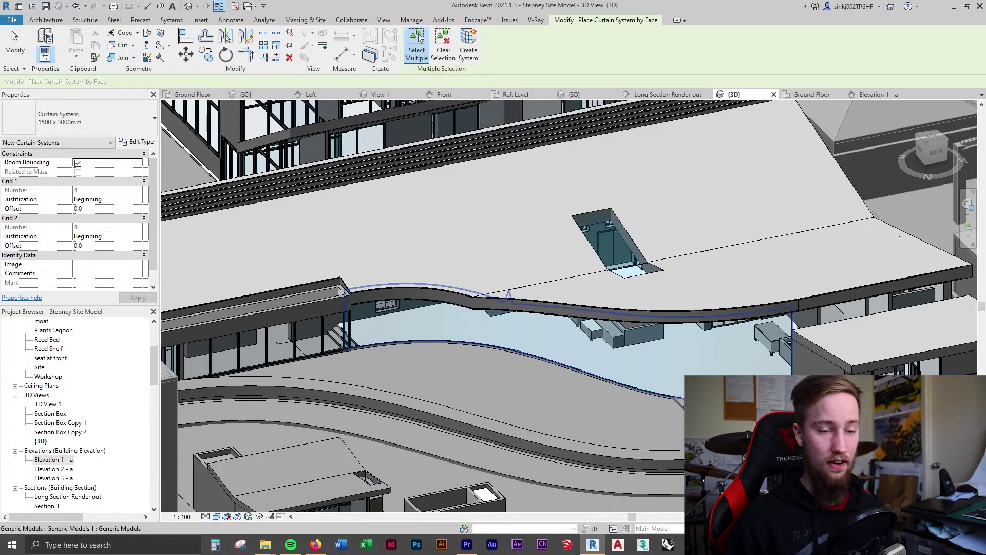
click(715, 367)
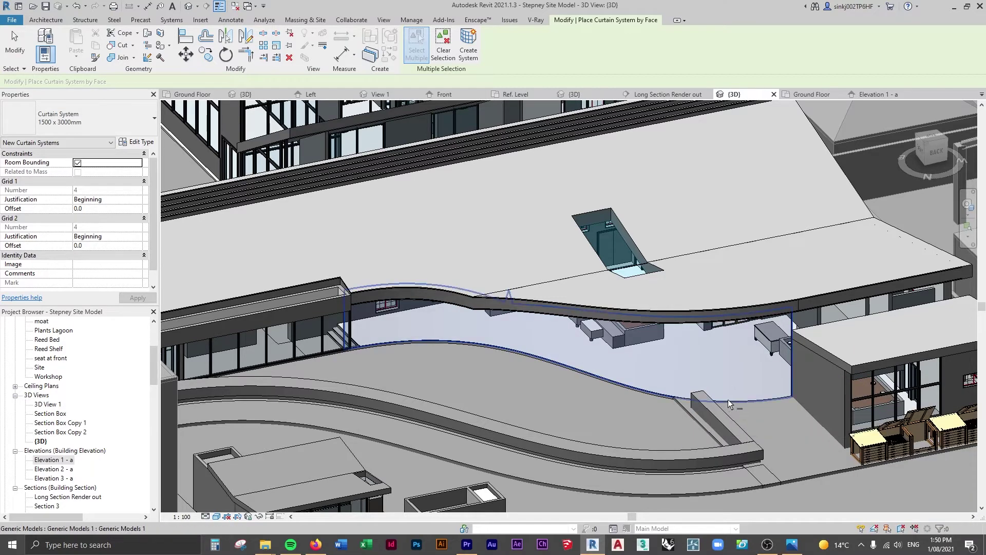
click(473, 53)
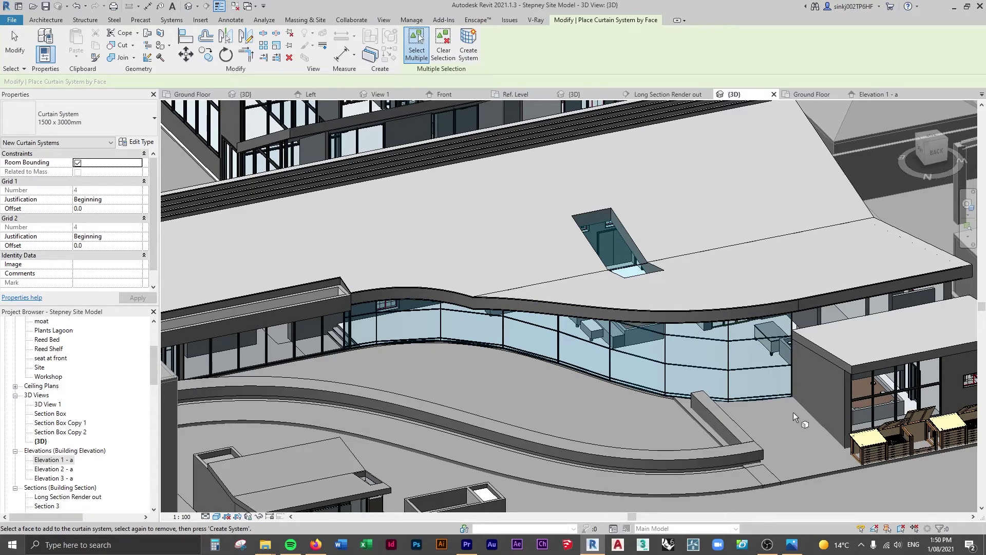
shift+middle_drag(458, 337, 704, 358)
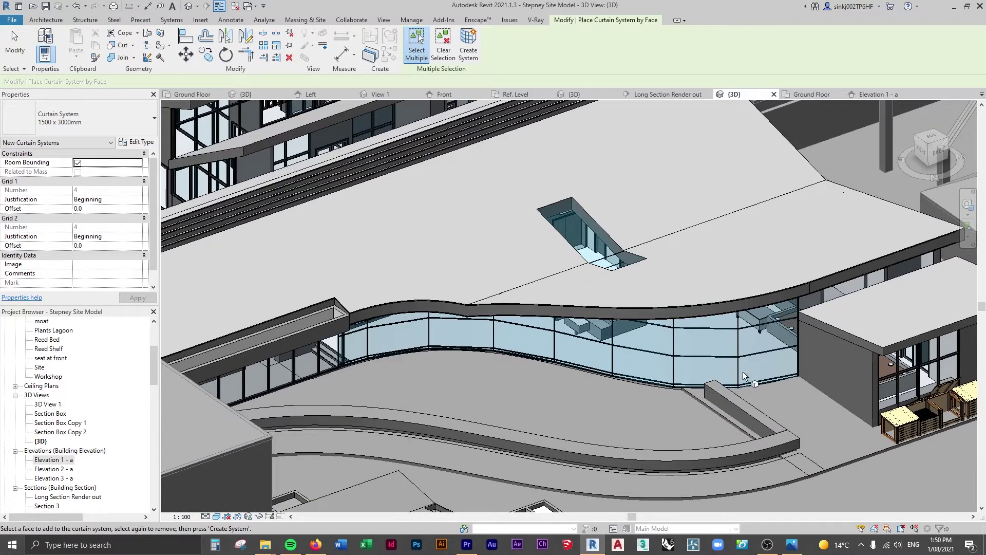
mouse_move(677, 329)
shift+middle_down()
mouse_move(663, 331)
mouse_move(676, 328)
shift+middle_up()
key(Escape)
key(Escape)
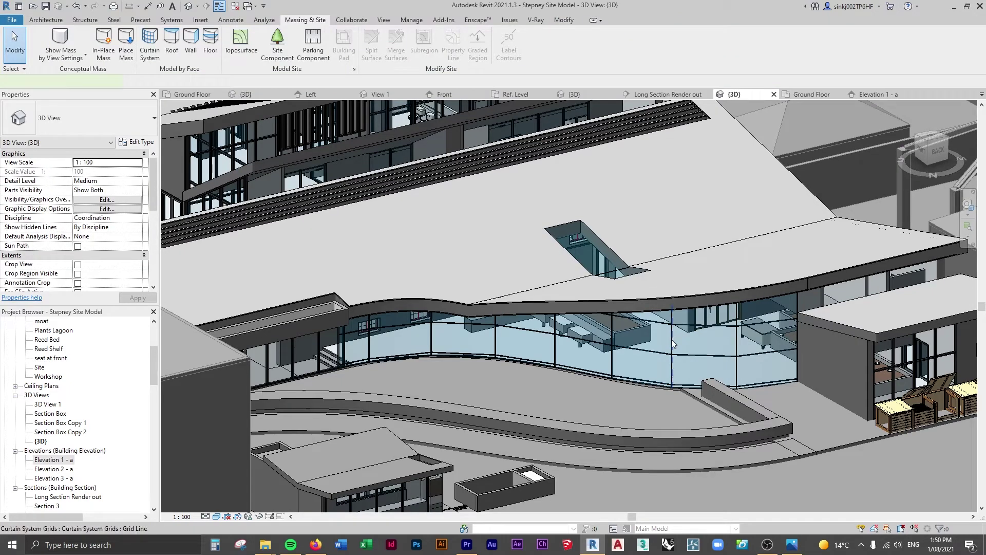
- Unpin the curtain system's vertical grid line near the low garden wall and move it towards the adjacent small building
click(671, 339)
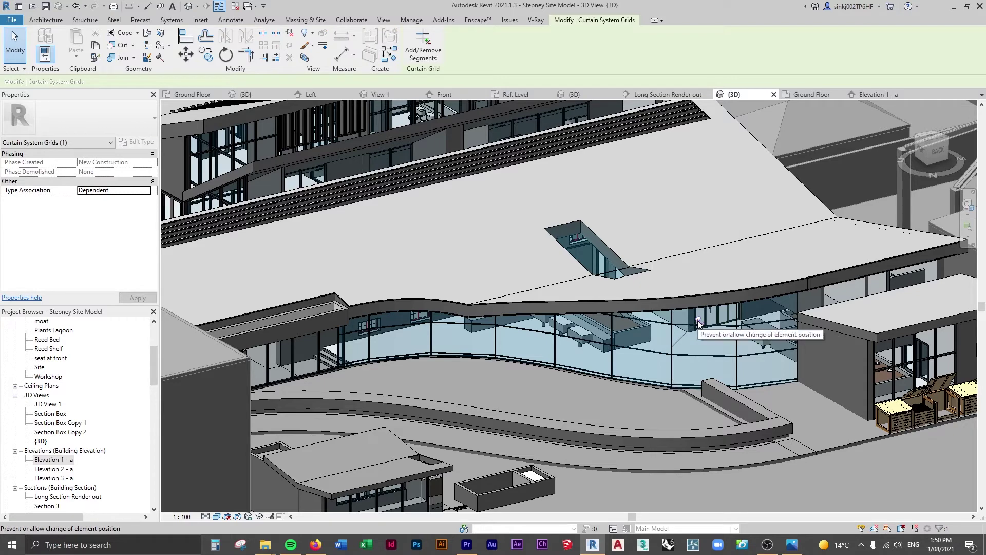
drag(694, 348, 720, 350)
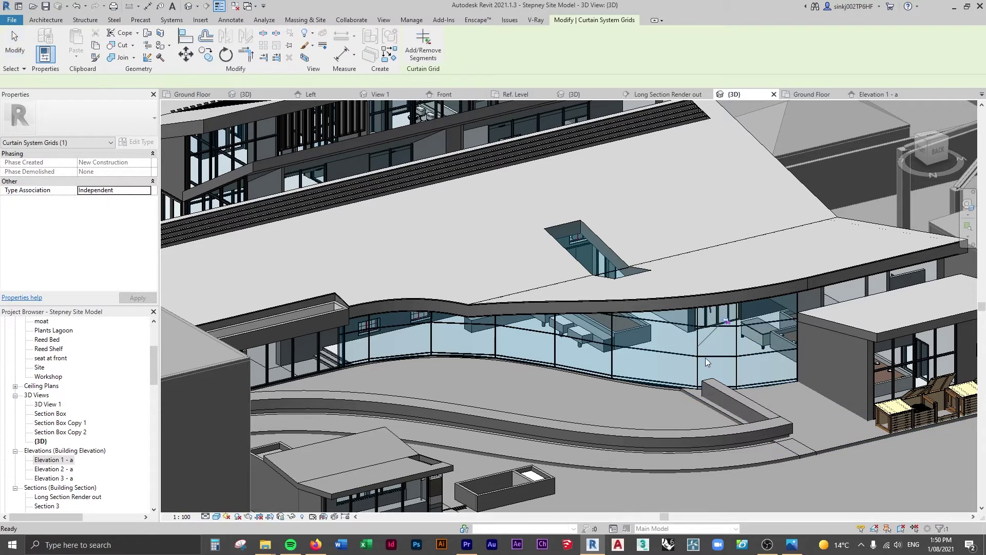
- Undo the last move of the vertical grid line and select the whole curtain system on the curved wall
key(ctrl+z)
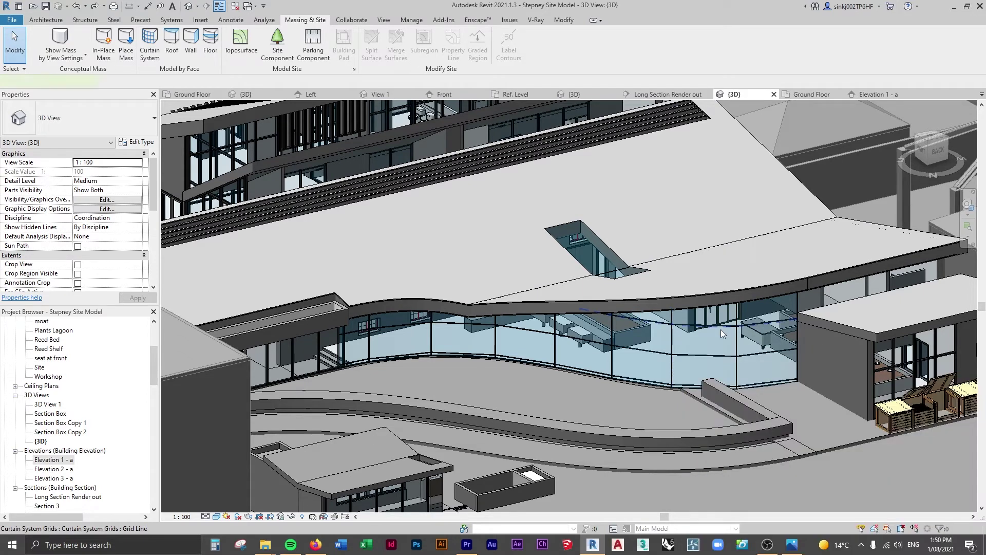
click(720, 329)
click(797, 298)
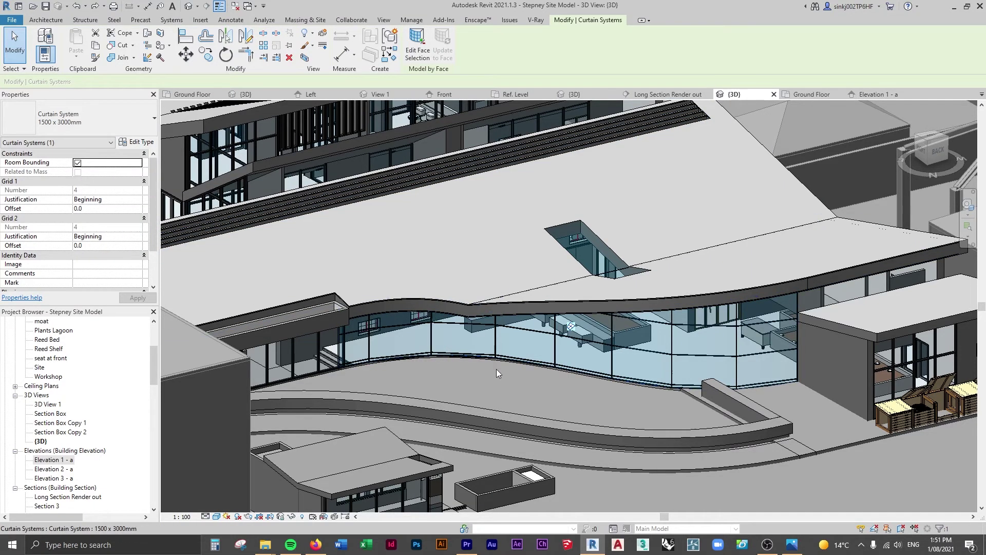
- Set the curtain system type's fixed-distance spacing to 2000 for Grid 1 and 1500 for Grid 2
click(138, 143)
drag(685, 135, 766, 162)
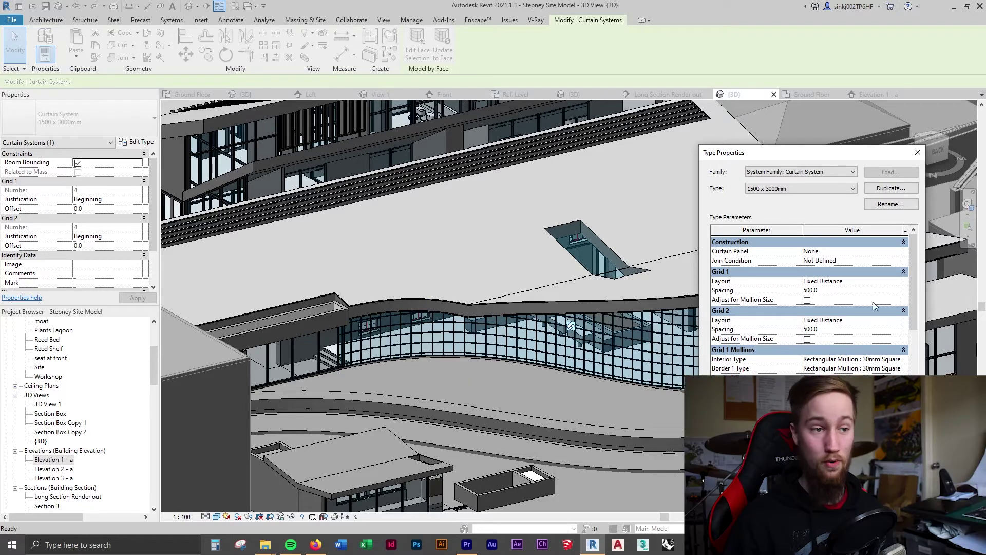
click(834, 281)
click(836, 290)
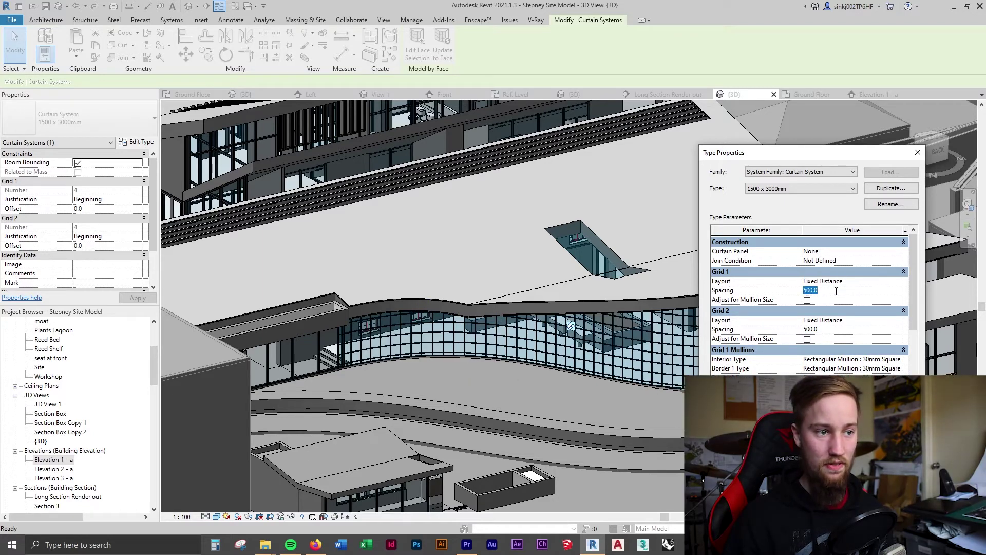
text(2000)
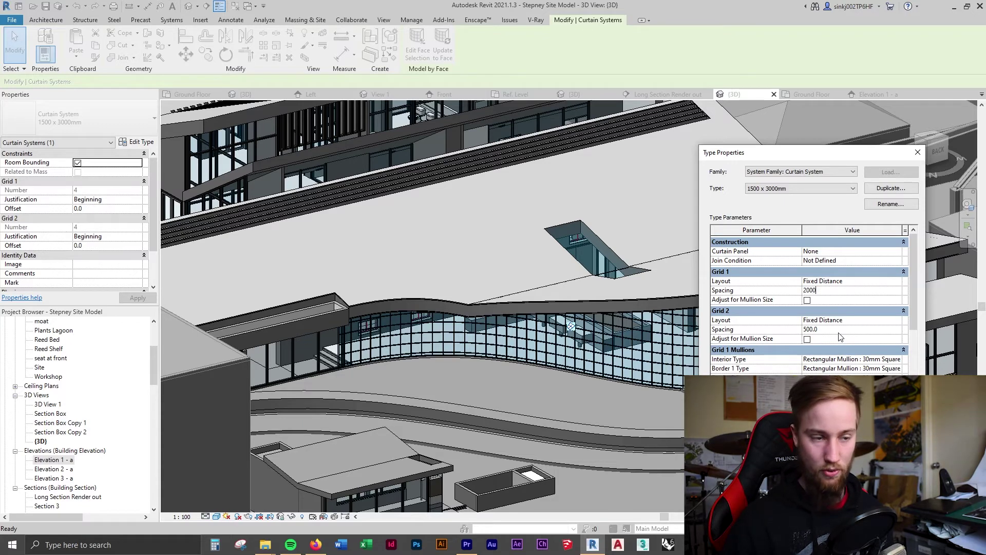
click(839, 332)
text(1500)
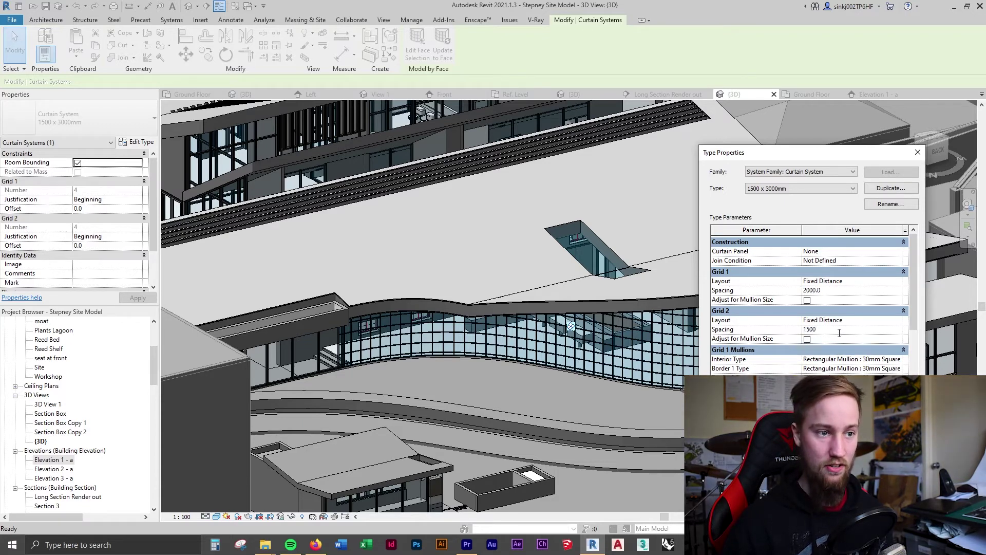
click(899, 465)
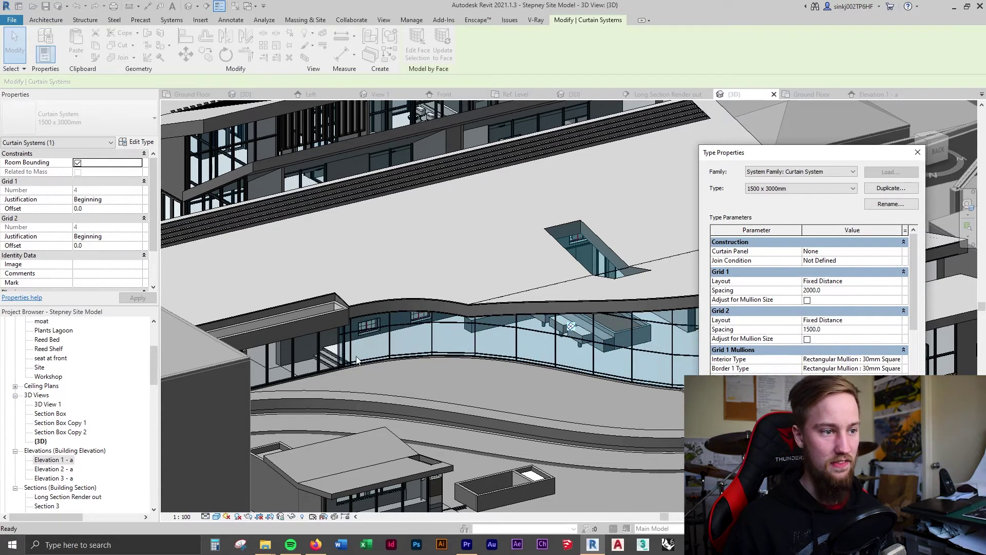
click(817, 465)
- Examine the curtain system's grid and mullions along the curved glass wall, up close and from farther away
shift+middle_drag(513, 256, 493, 308)
key(Escape)
scroll(492, 308, up, 3)
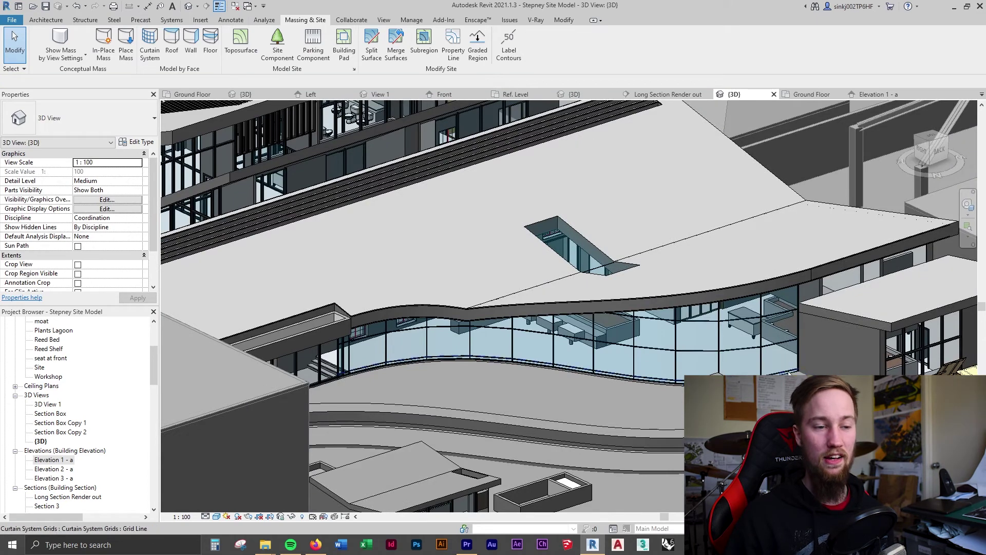
scroll(504, 395, up, 4)
scroll(403, 362, up, 5)
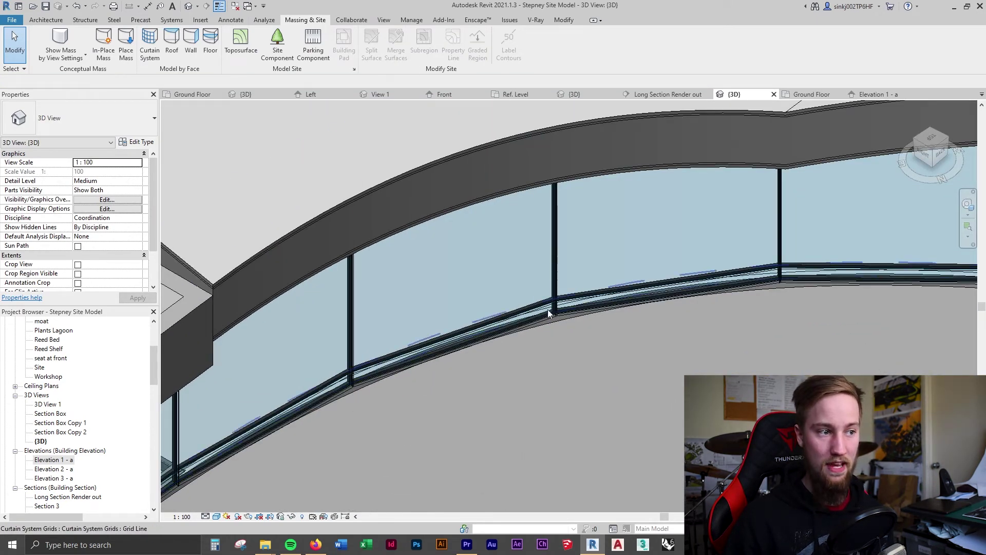
shift+middle_drag(514, 318, 776, 340)
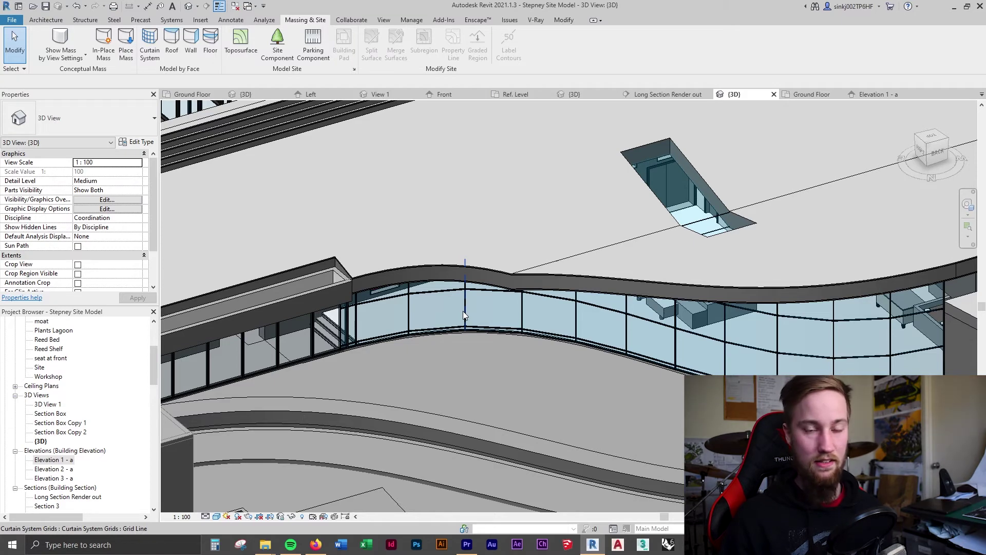
scroll(477, 304, down, 5)
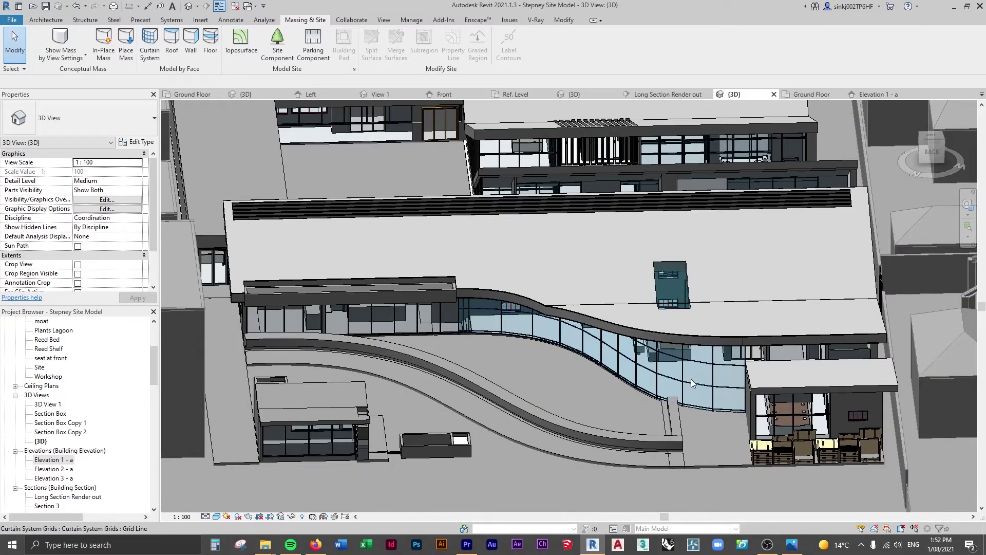
- Try to place a door in the curved glass wall near the small building
key(d)
key(r)
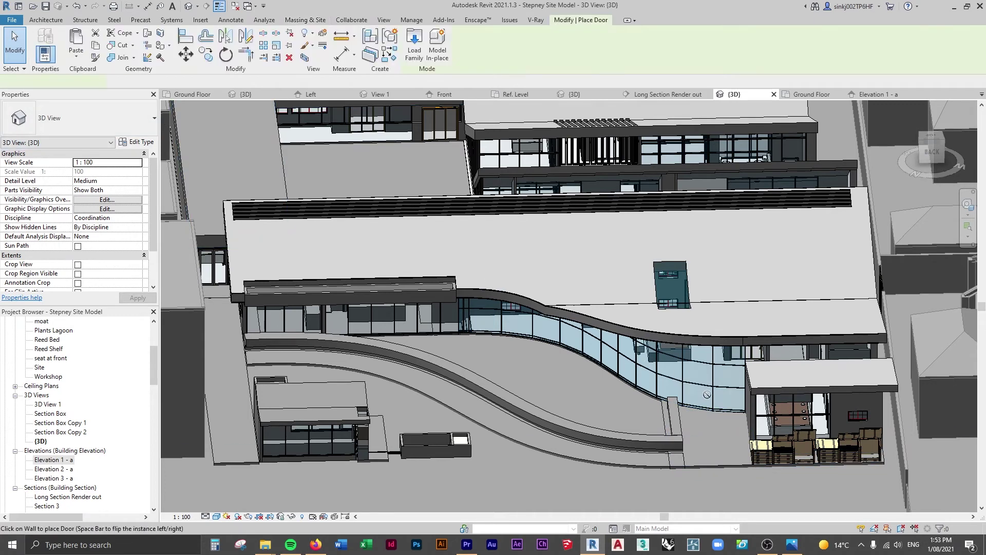
scroll(698, 402, up, 2)
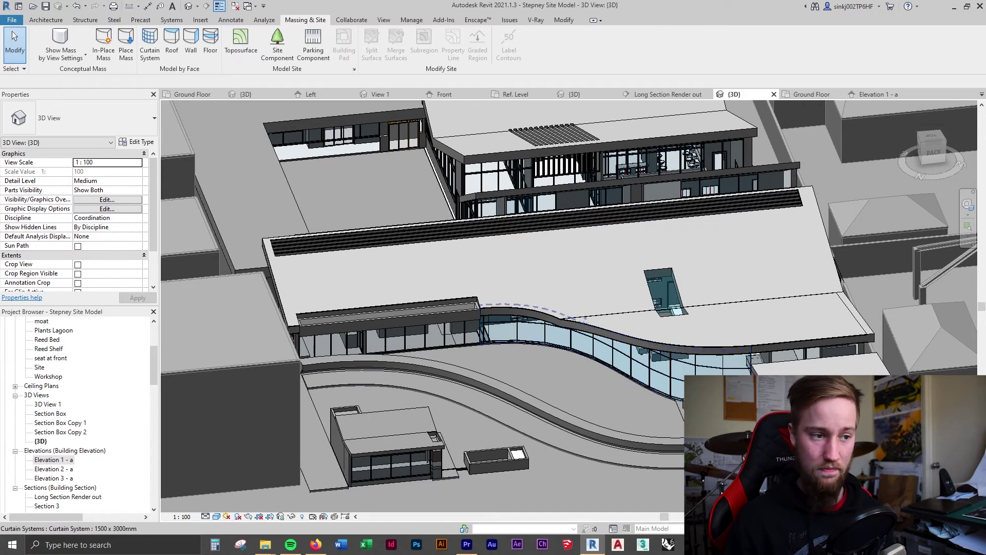
scroll(734, 400, up, 3)
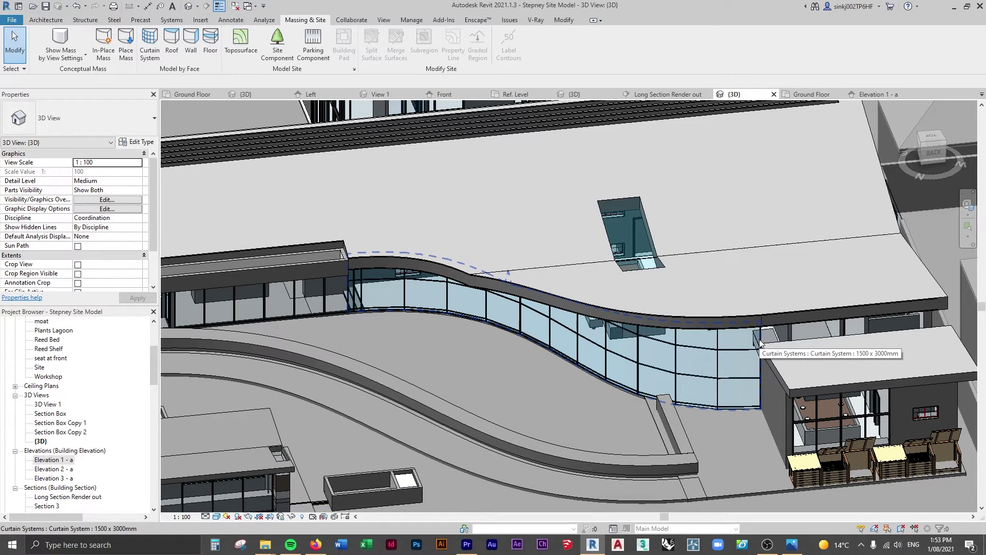
key(Tab)
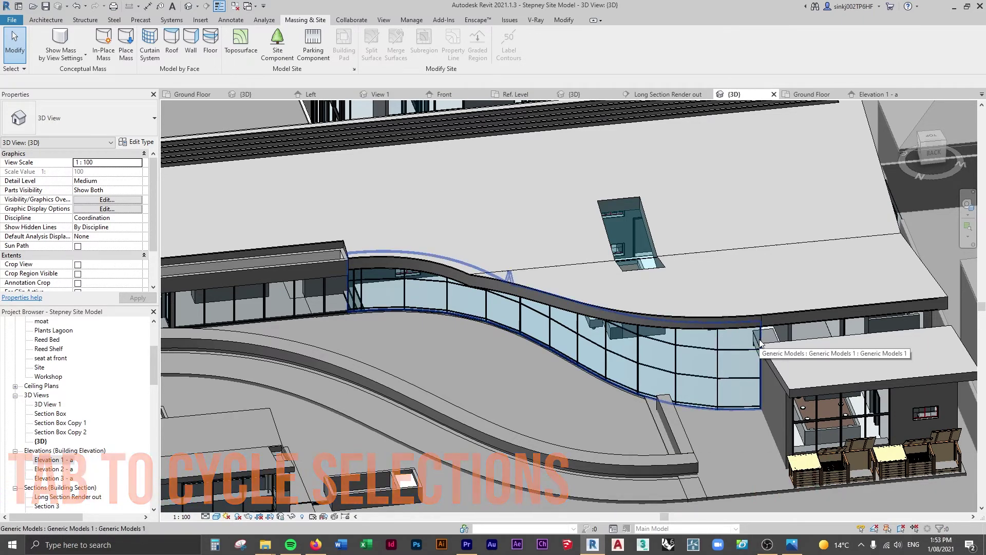
key(Tab)
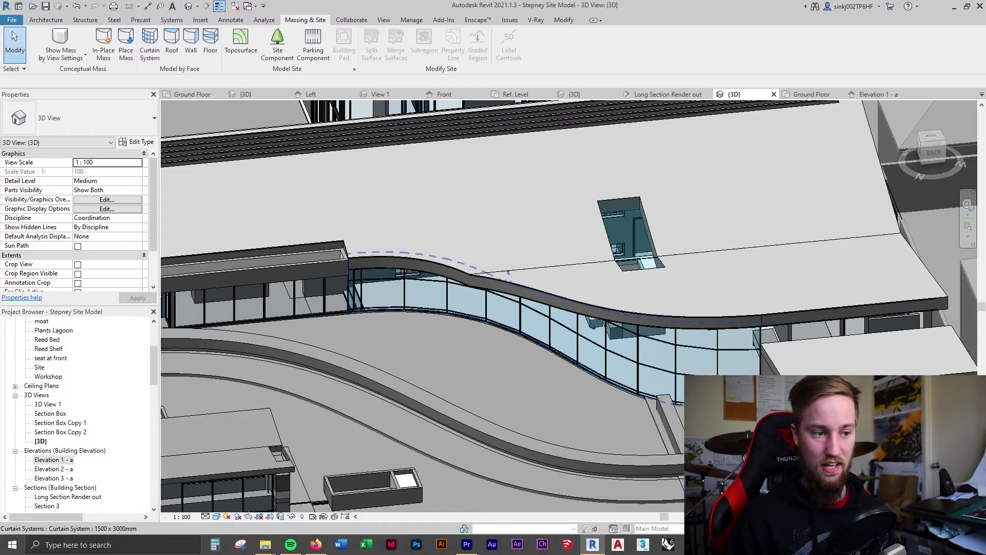
click(508, 273)
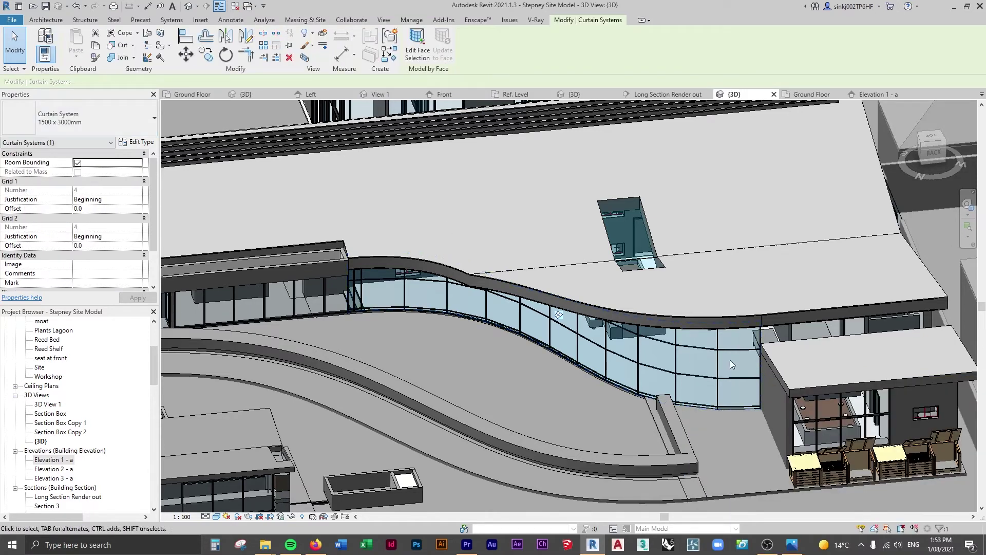
key(Escape)
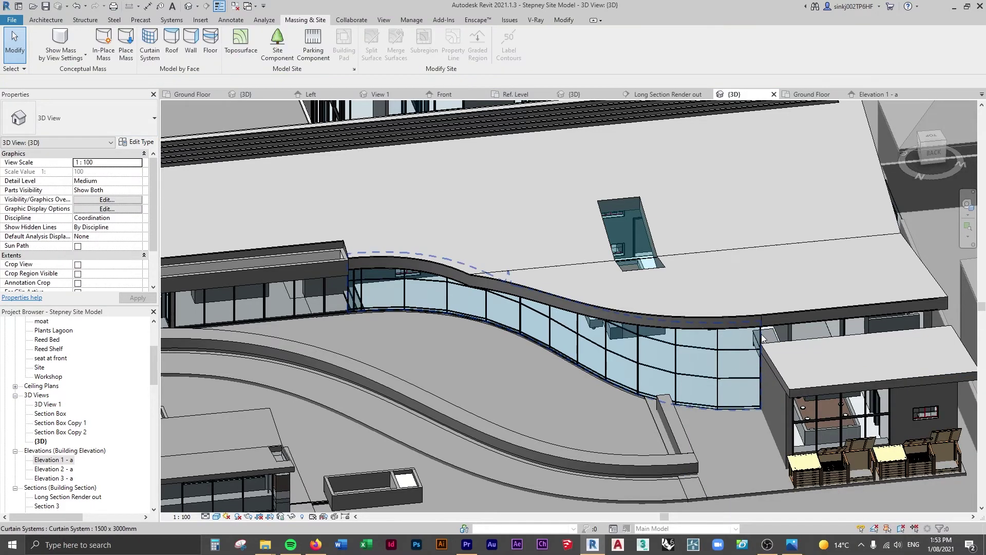
- Edit the curved generic model in place, change its family category to Walls, and finish the model
key(Tab)
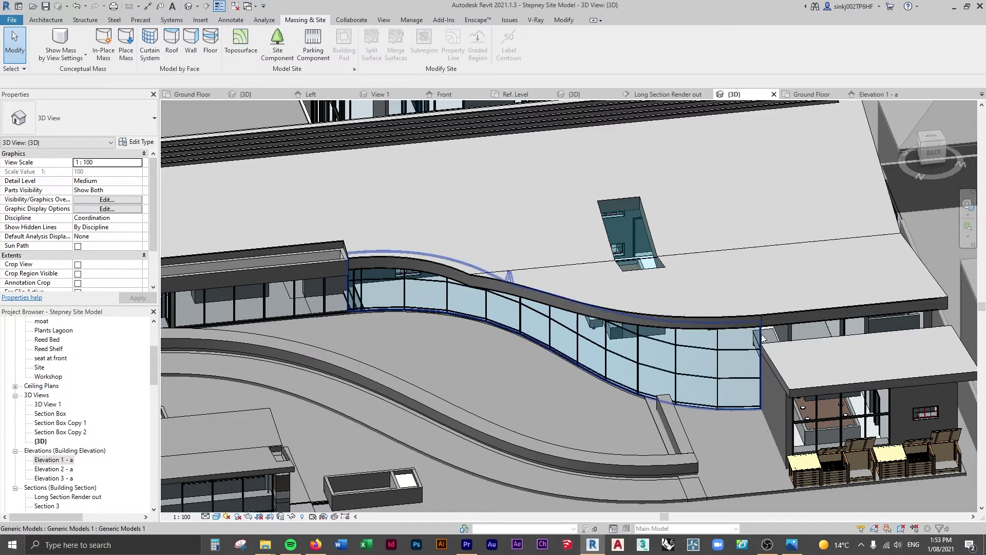
click(762, 337)
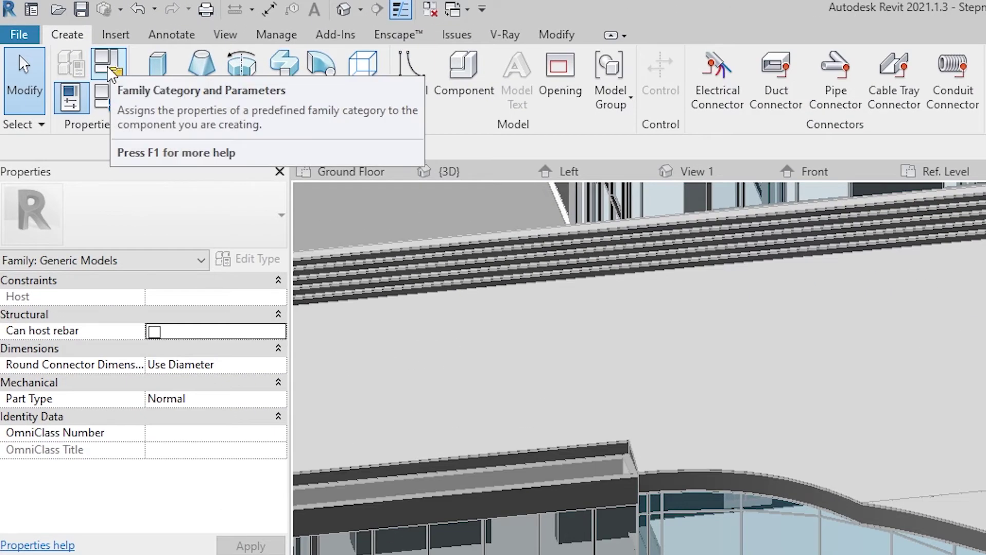
click(109, 71)
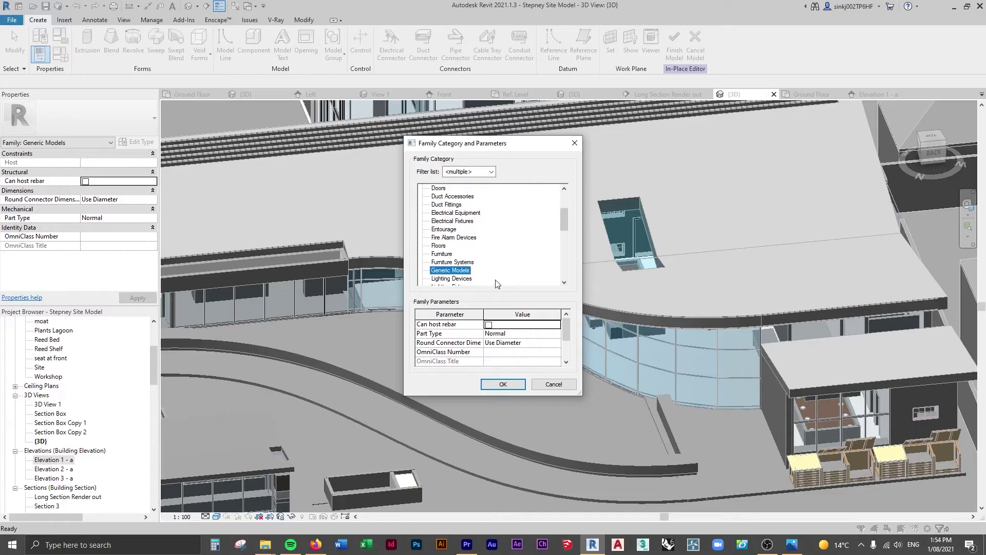
scroll(497, 256, down, 8)
click(438, 270)
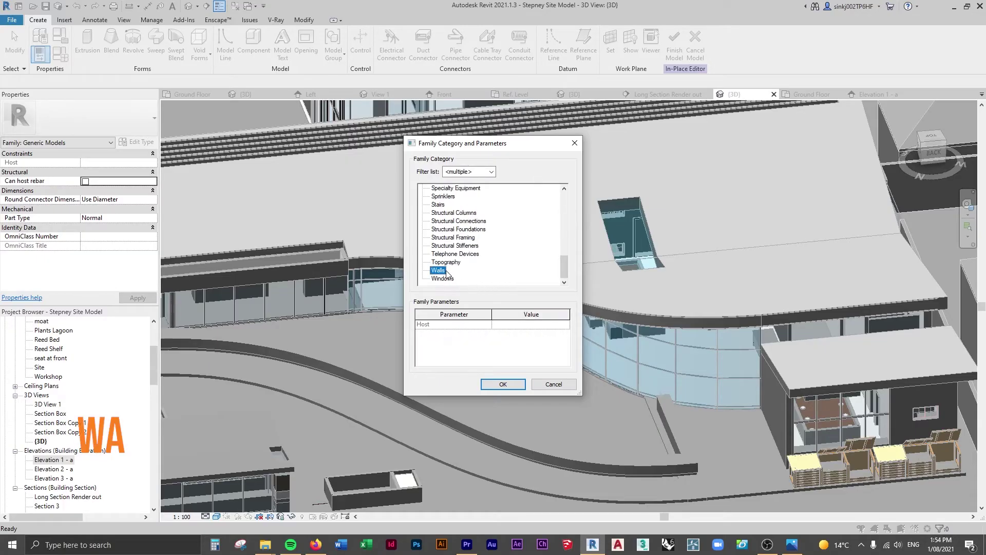
click(503, 384)
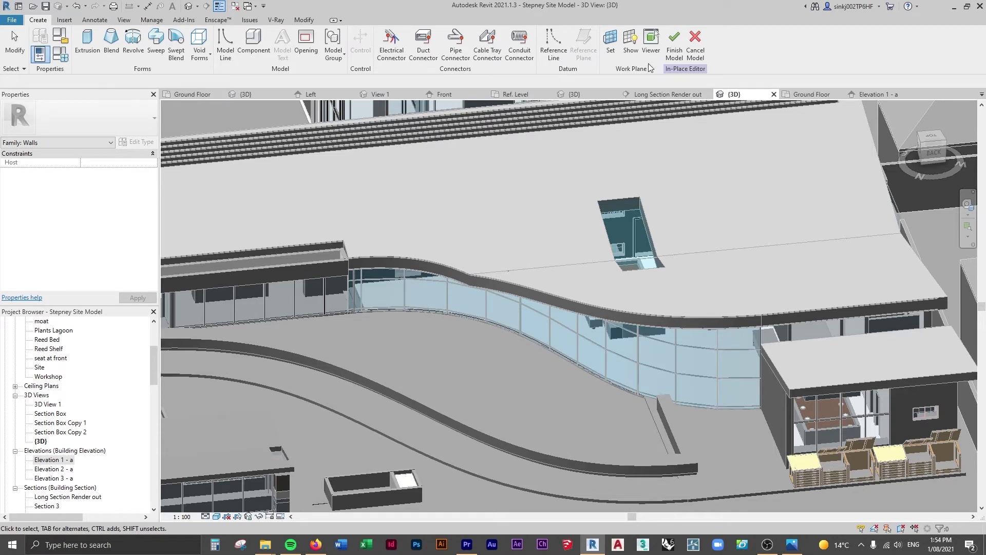
click(674, 43)
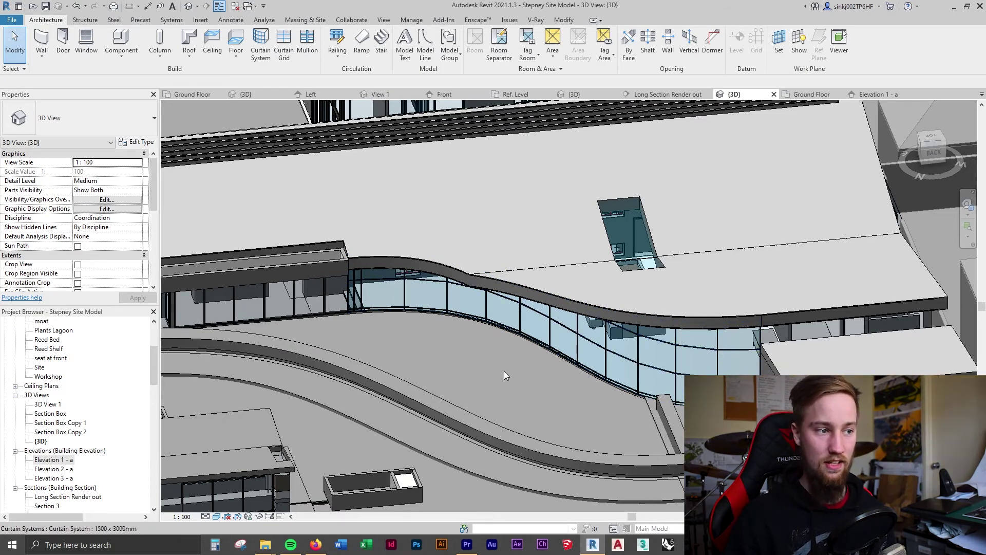
- Place a Sliding Door - 3 Panel (AUS) in the curved wall, at the end next to the small building
click(760, 337)
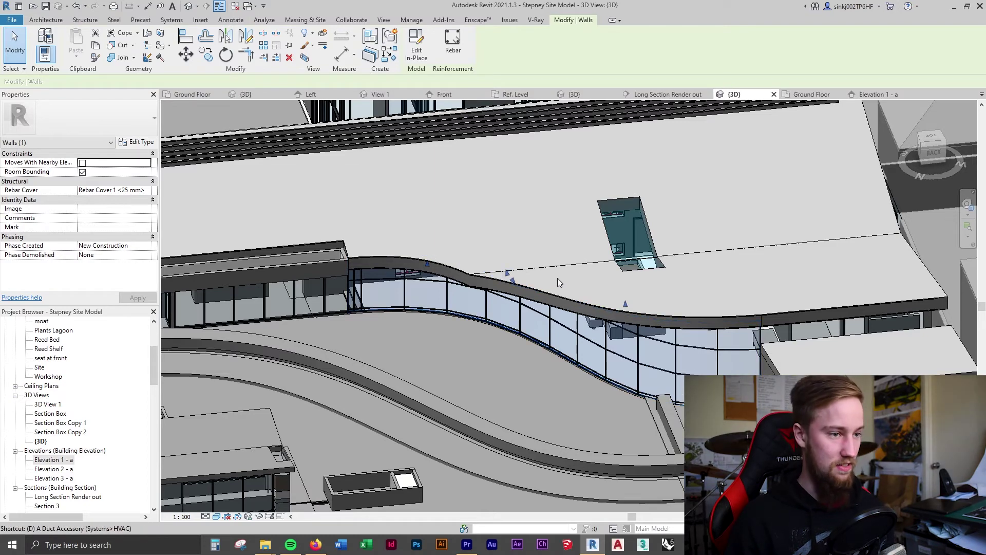
key(r)
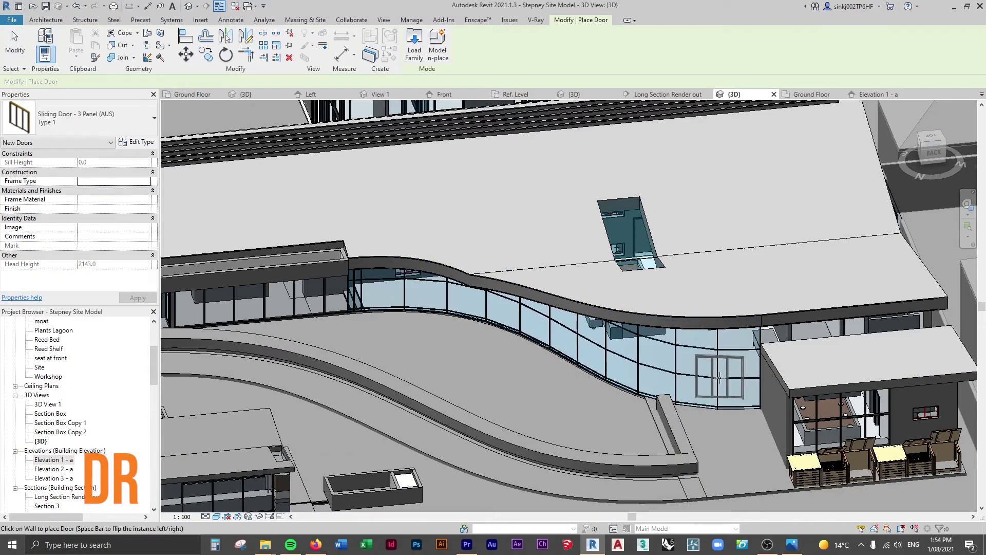
key(Escape)
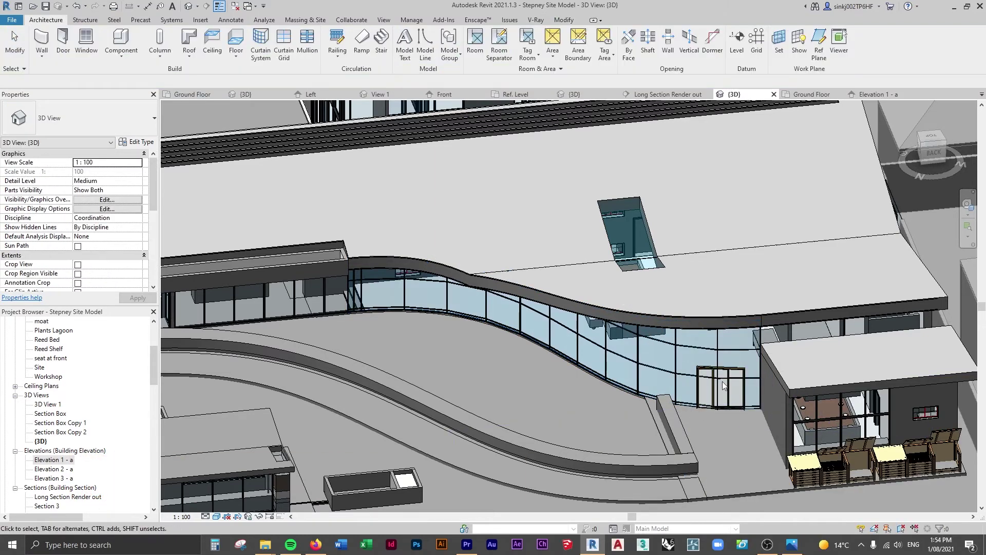
scroll(728, 376, up, 5)
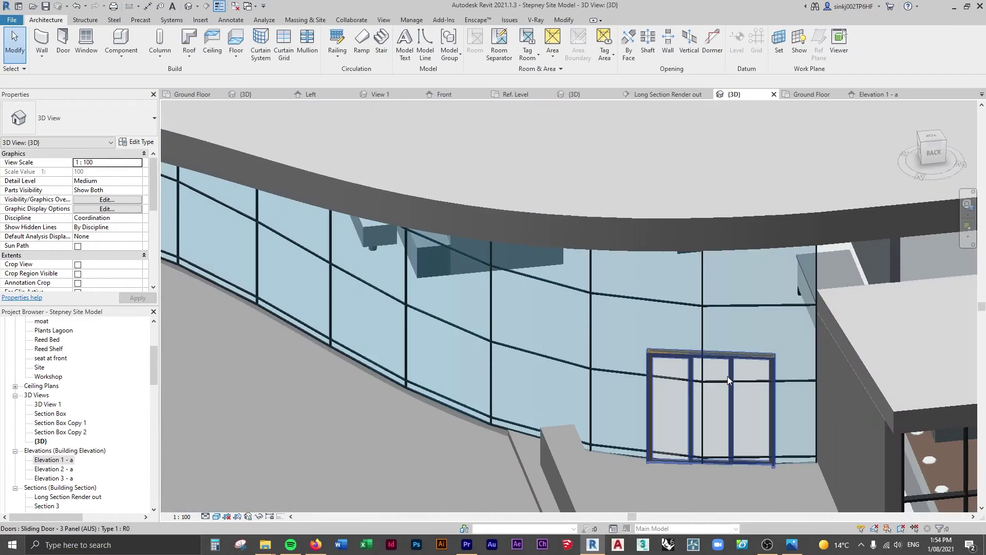
click(653, 381)
key(Escape)
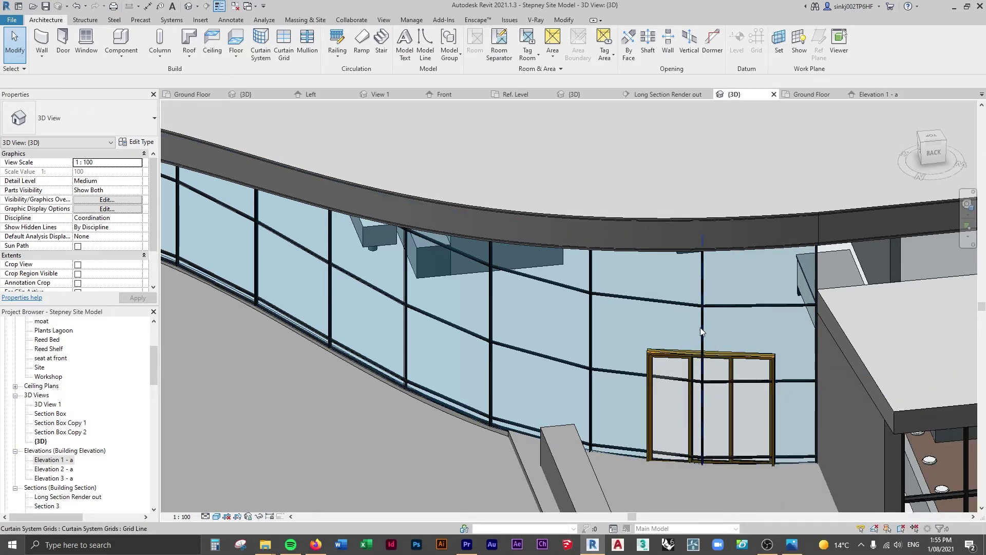
- Remove the segments of the vertical curtain grid line that run through and directly above the sliding door
key(Tab)
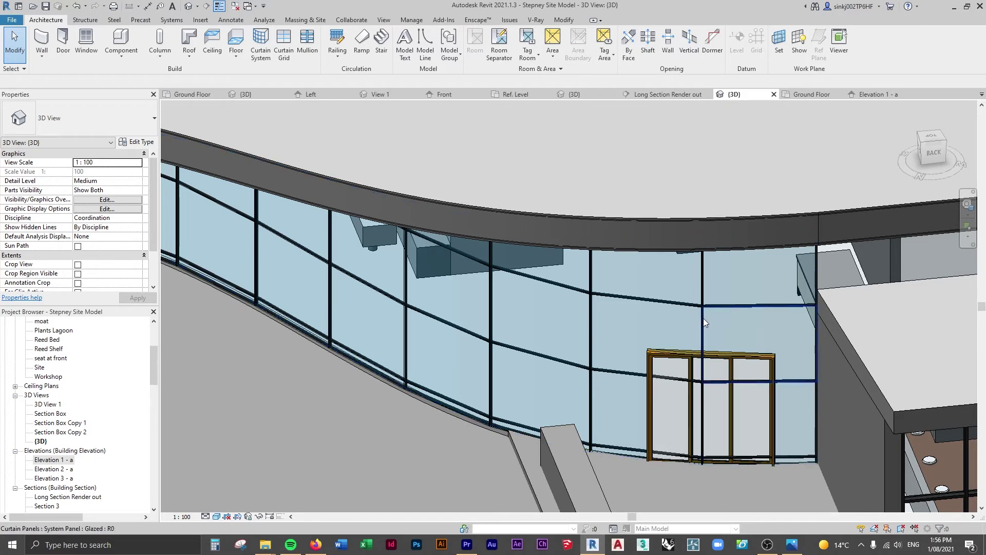
click(703, 268)
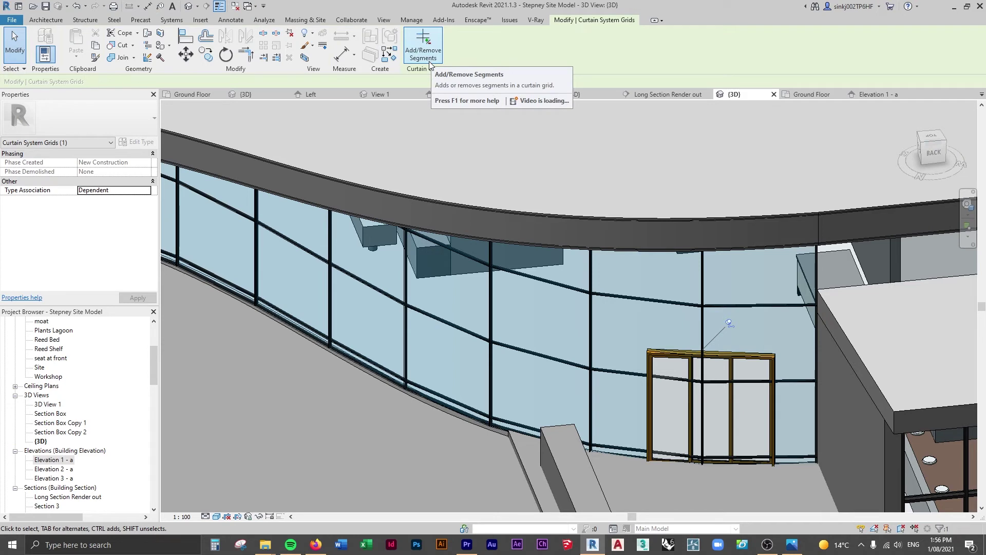
click(426, 51)
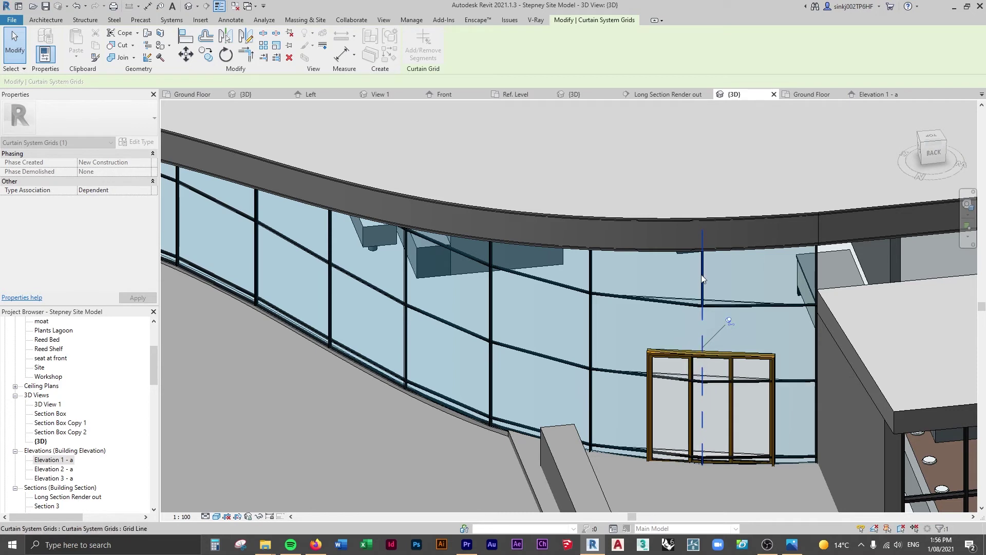
click(699, 387)
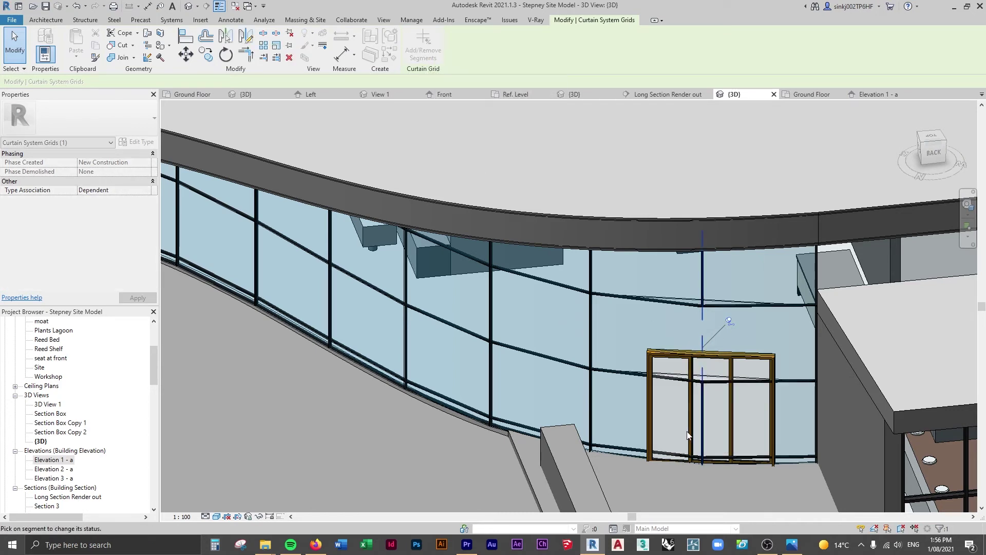
key(Escape)
- Remove the segments of the middle horizontal curtain grid line that cross the sliding door and the glass on either side of it
click(741, 383)
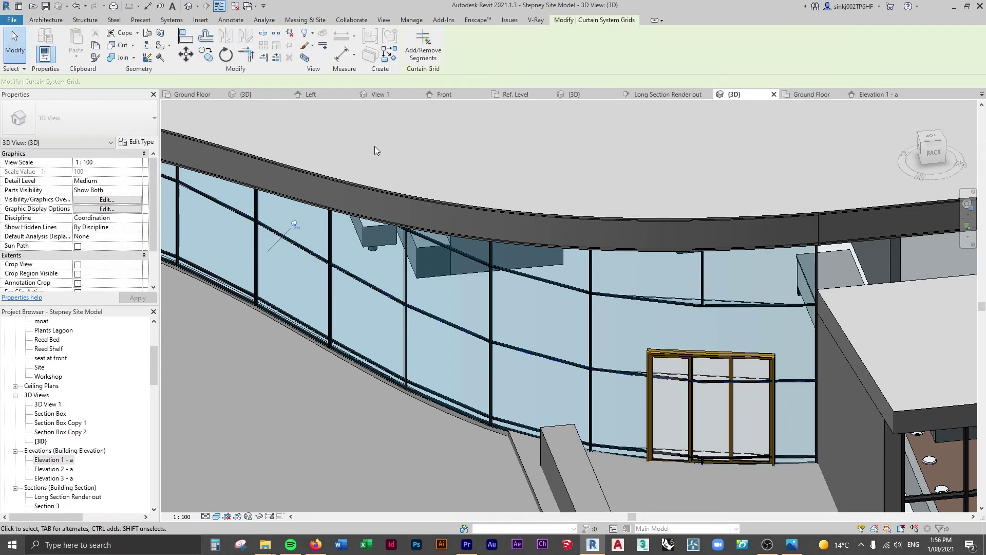
click(414, 60)
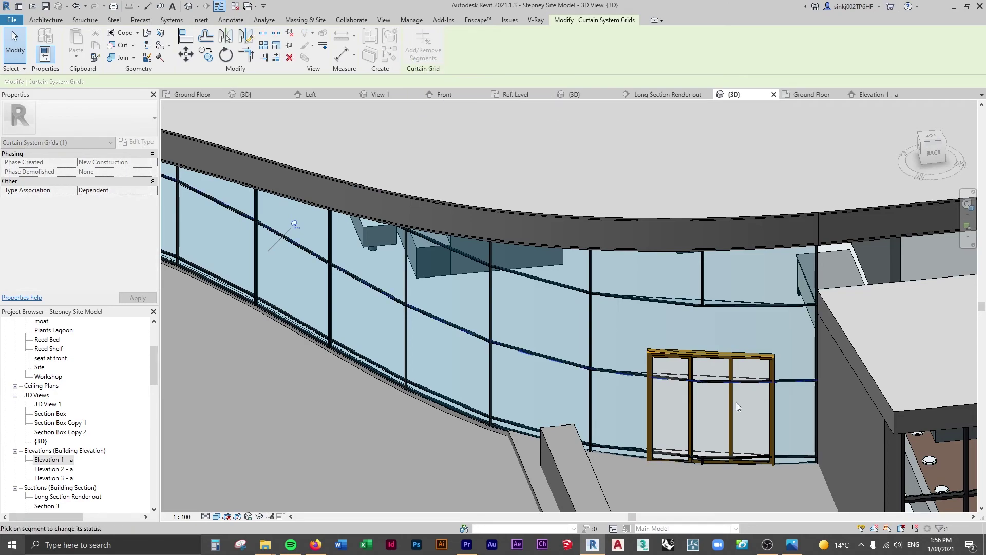
click(717, 383)
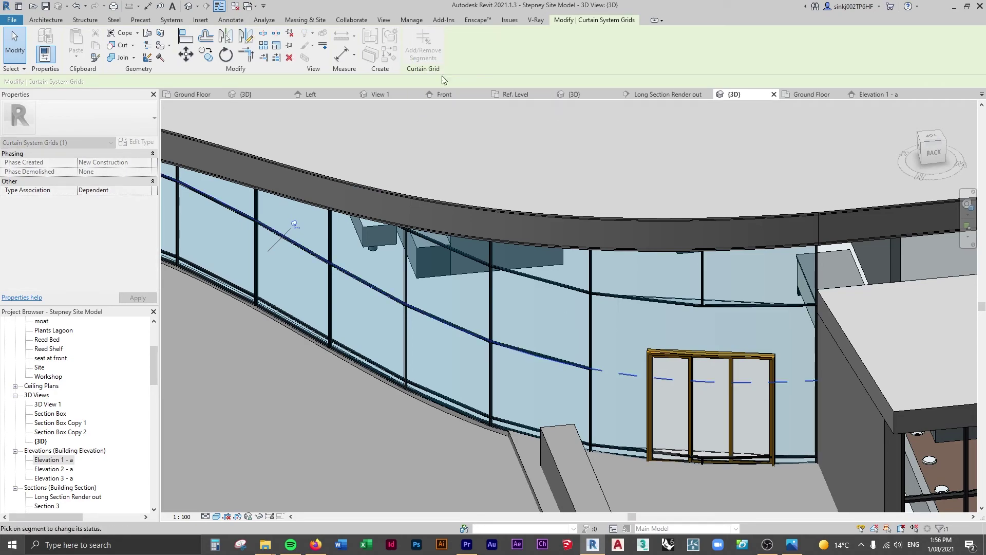
key(Escape)
key(Escape)
scroll(800, 435, down, 5)
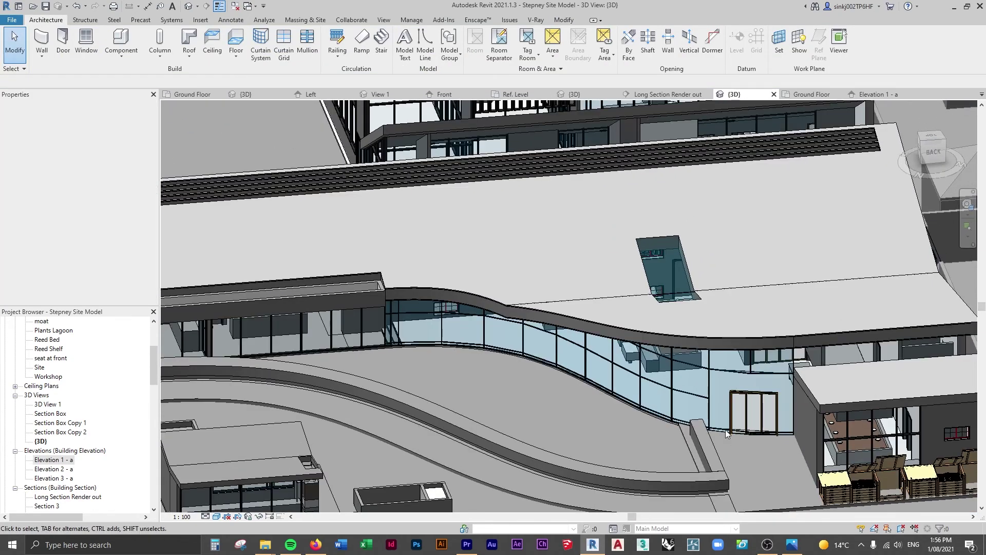
- Remove the segments of the lowest horizontal curtain grid lines that run across the foot of the sliding door
scroll(728, 432, up, 5)
click(738, 418)
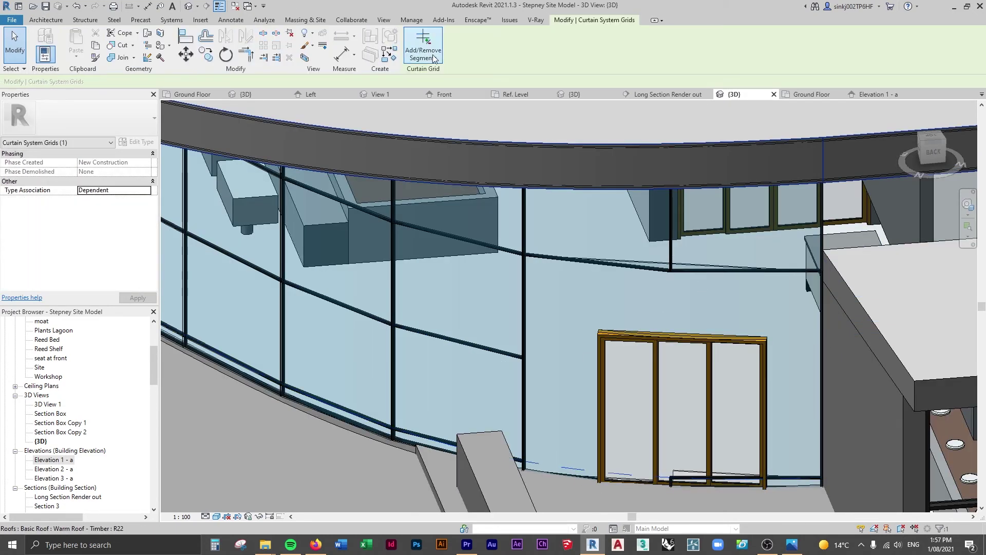
click(423, 50)
scroll(688, 481, down, 5)
key(Escape)
key(Escape)
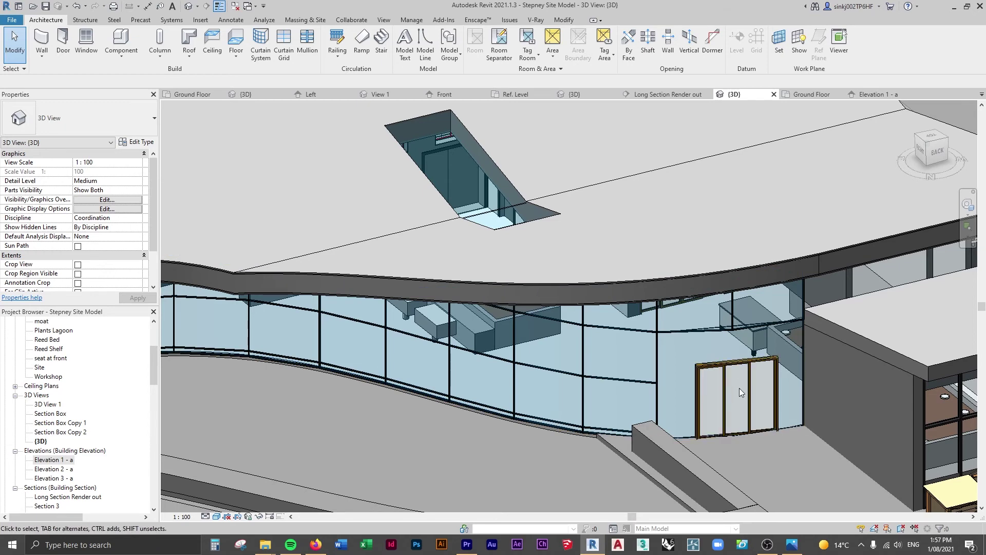
- Start Enscape for the {3D} view and inspect the curved glass wall and its sliding door from outside in the real-time render
scroll(738, 388, down, 8)
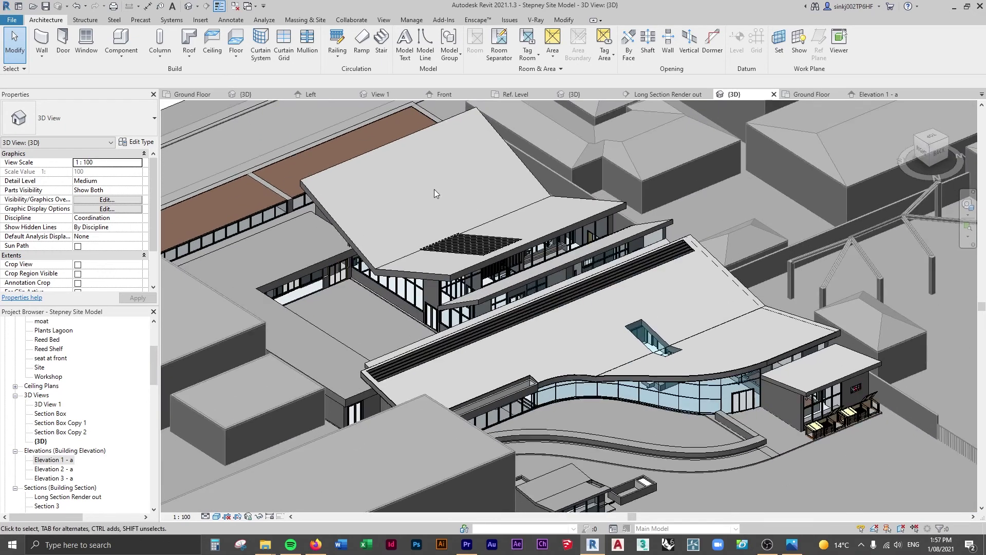
click(483, 21)
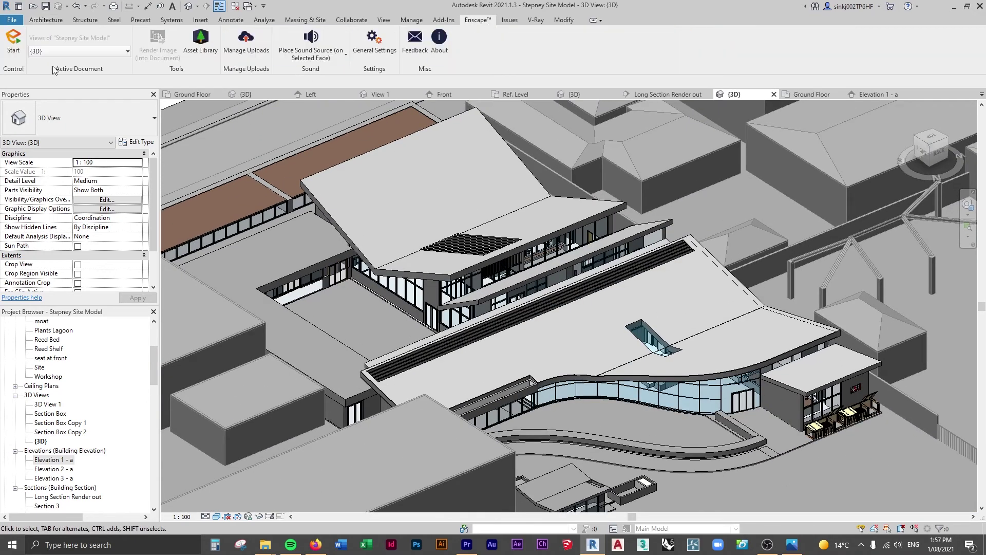
click(14, 46)
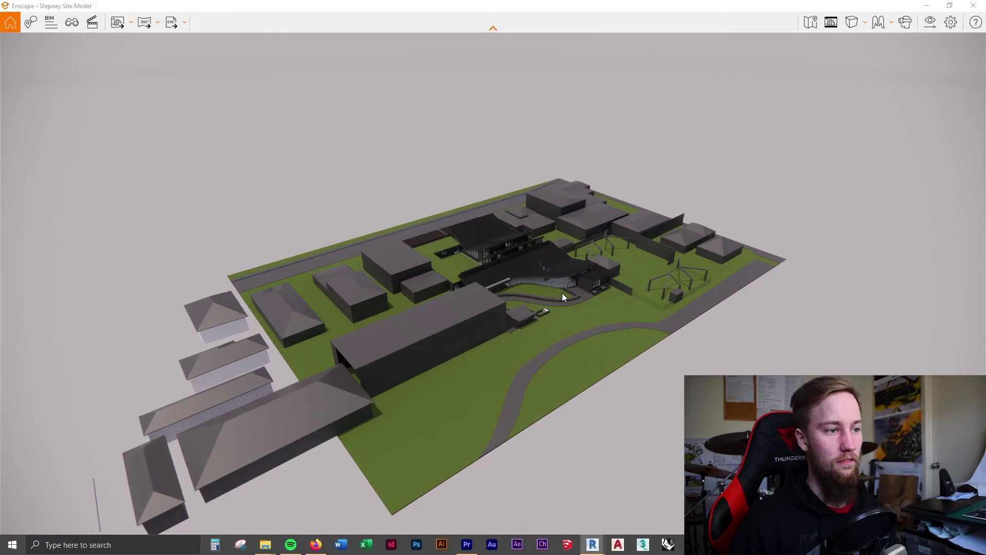
scroll(564, 294, up, 10)
scroll(566, 295, down, 8)
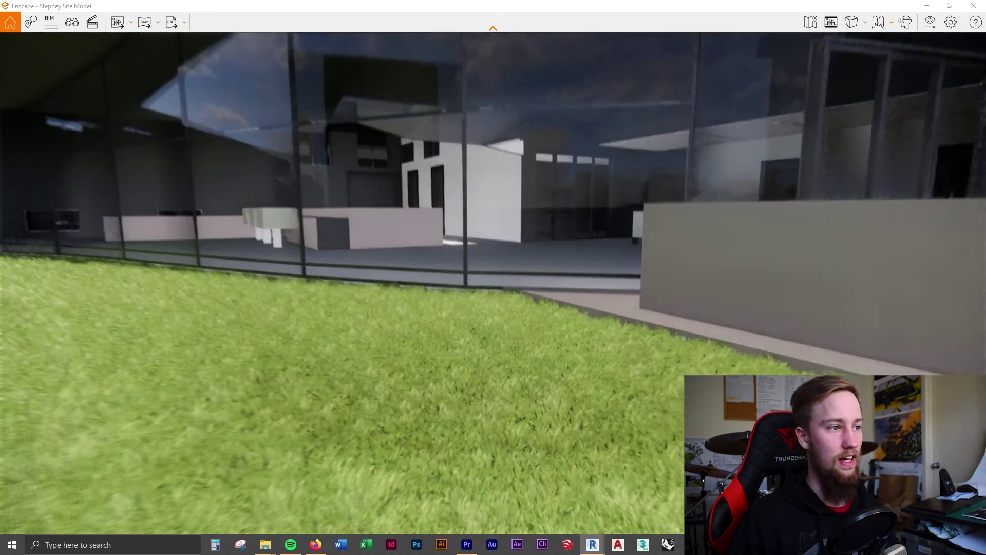
scroll(566, 295, down, 8)
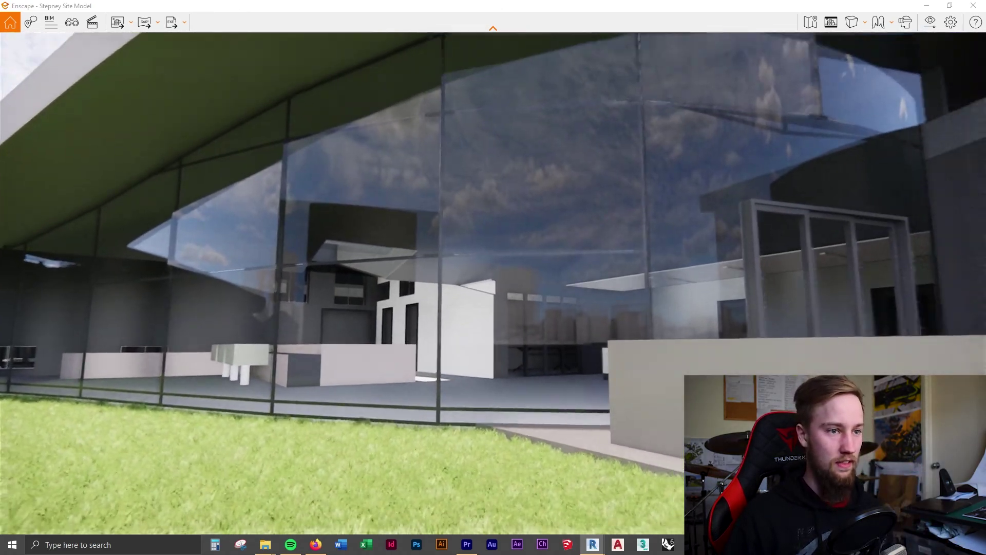
scroll(566, 295, down, 8)
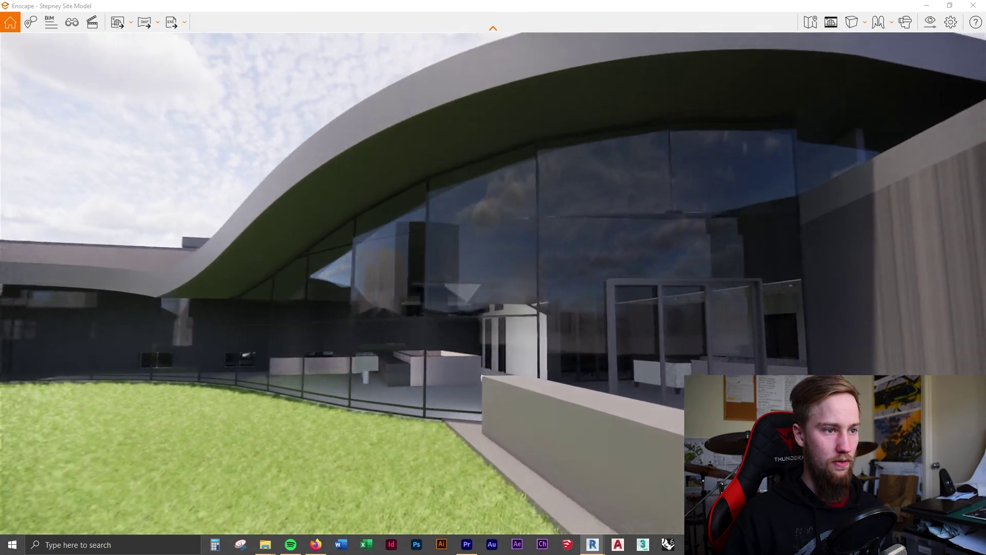
scroll(566, 295, down, 10)
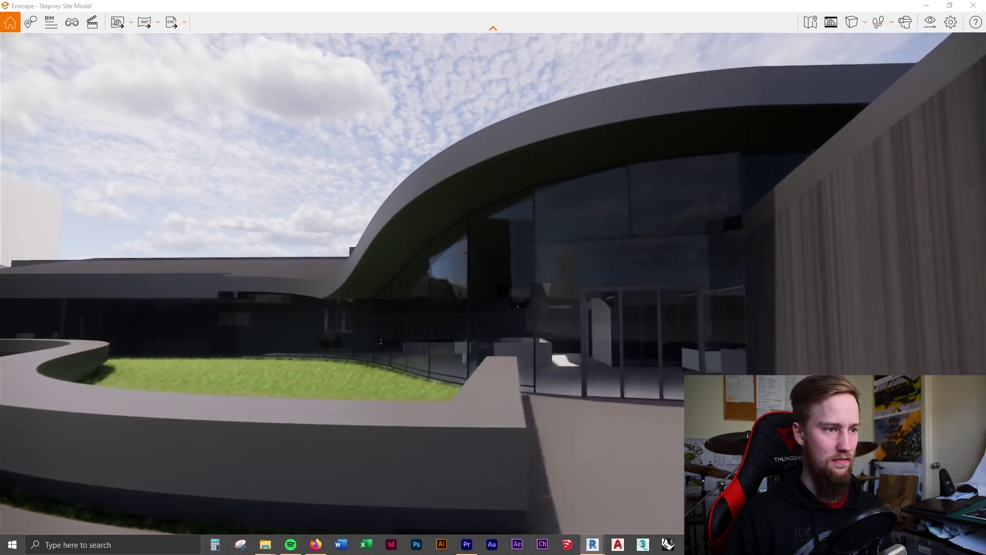